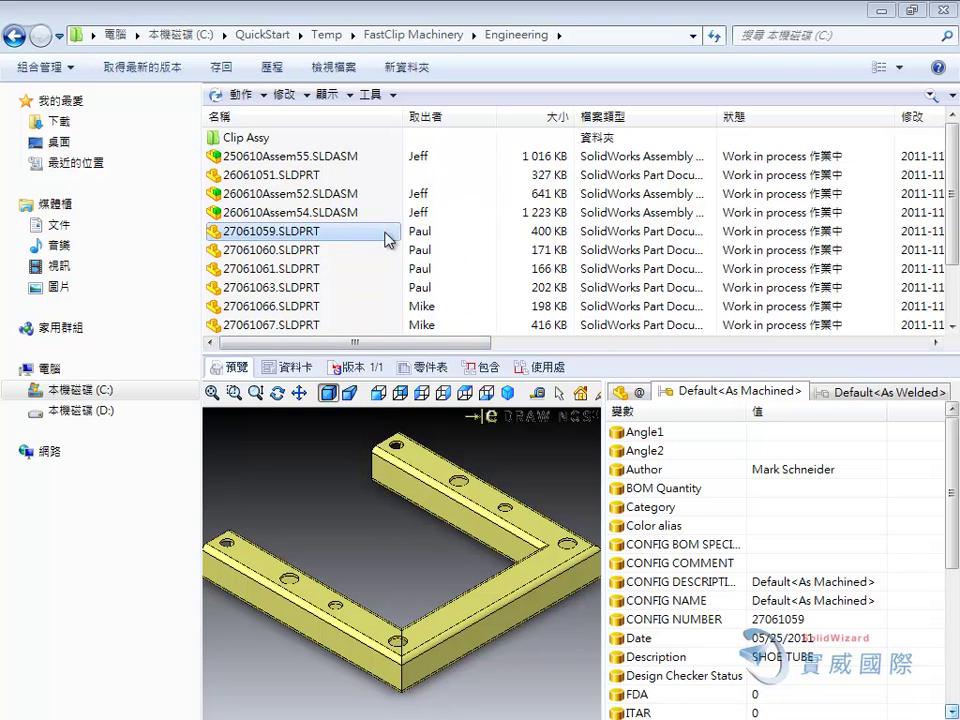
- Browse the shortcut menu of 26061051.SLDPRT and the toolbar menus to reach the menu-customisation option
left_click(311, 178)
right_click(309, 177)
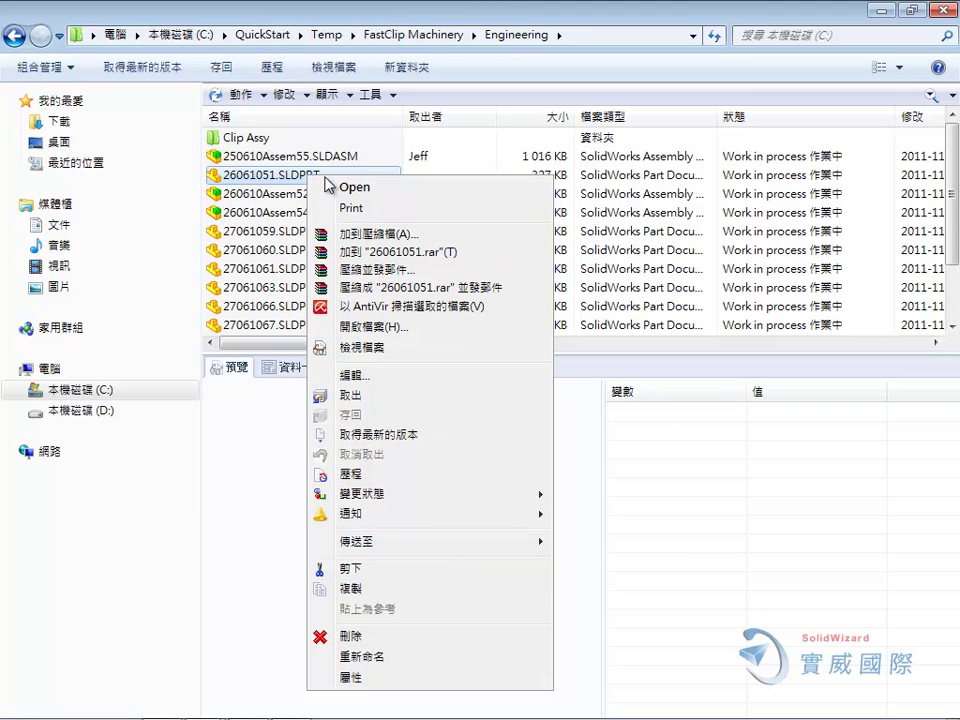
left_click(262, 96)
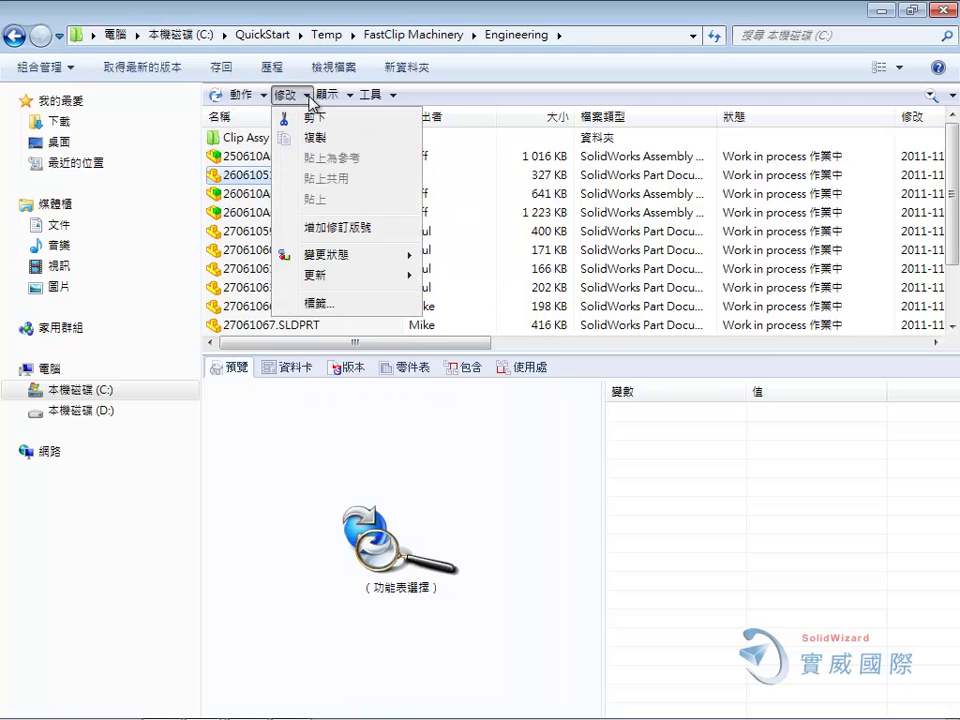
mouse_move(330, 94)
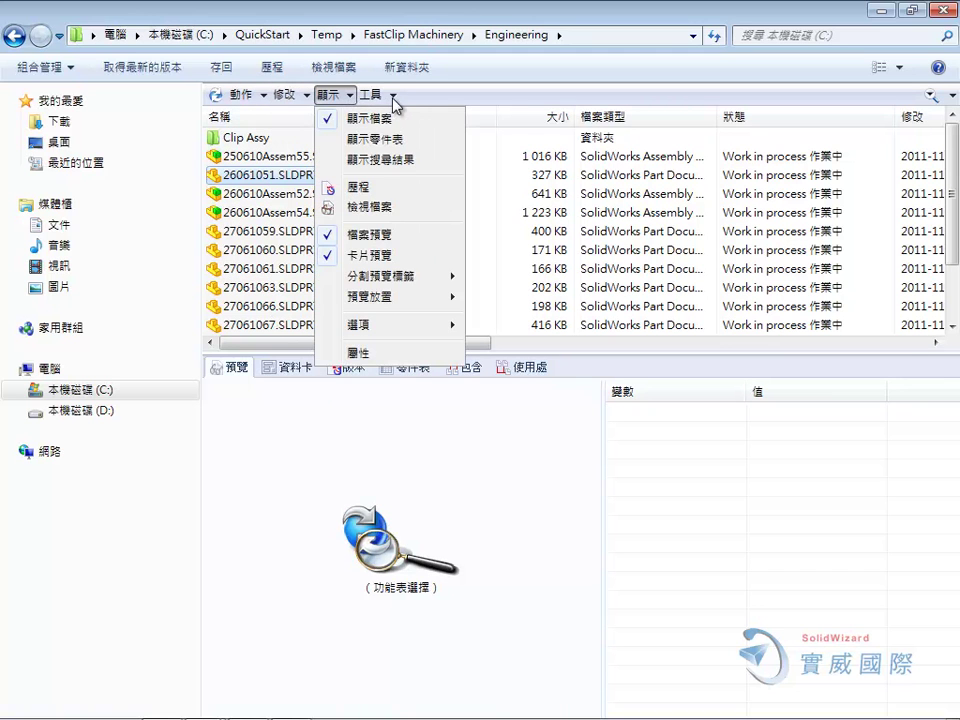
left_click(436, 96)
right_click(436, 97)
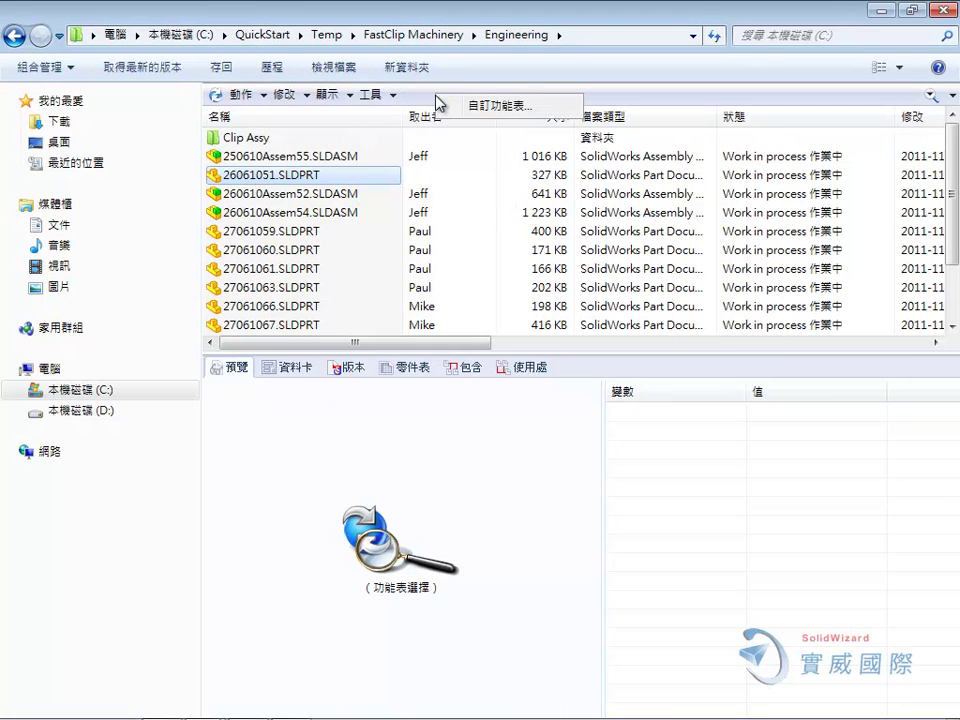
- In 自訂功能表, add 清除本機的快取 (clear local cache) to the 在檔案上按右鍵 menu
left_click(473, 107)
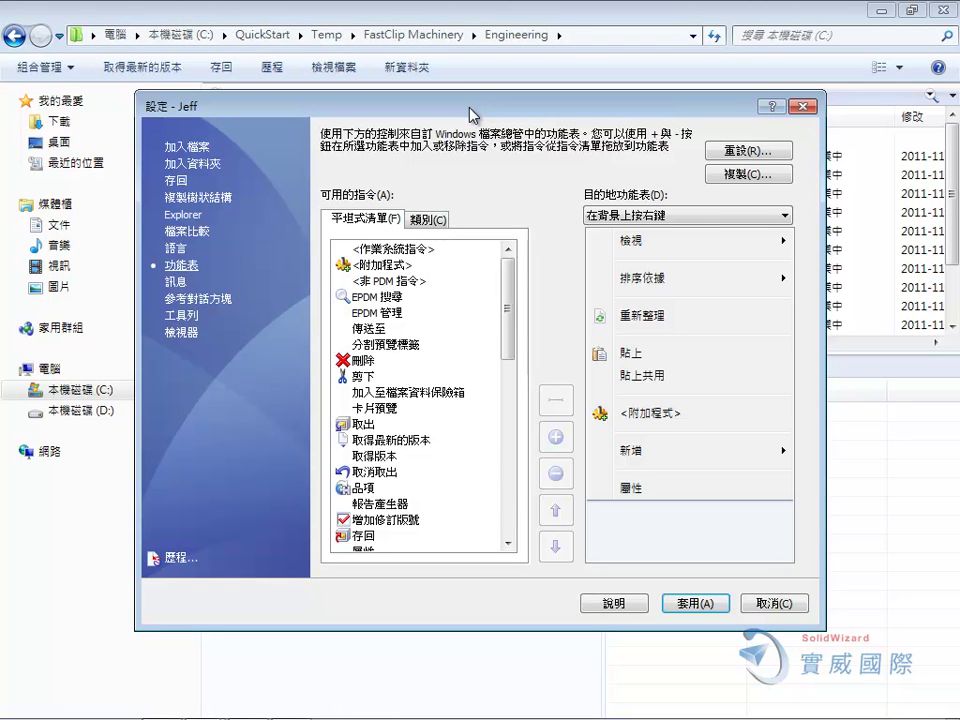
left_click(781, 218)
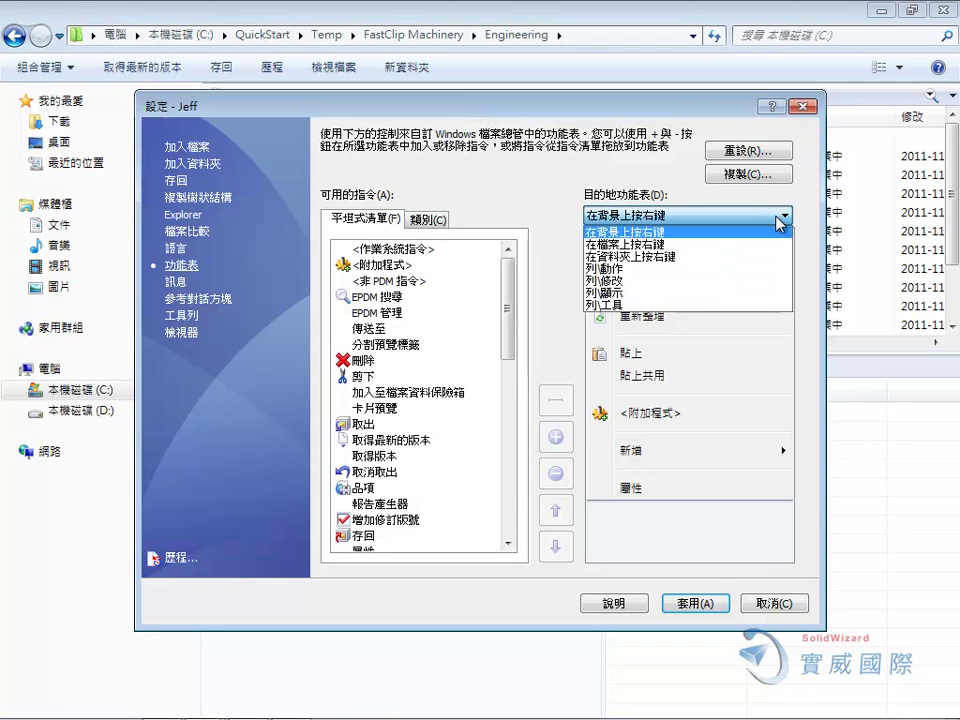
left_click(759, 245)
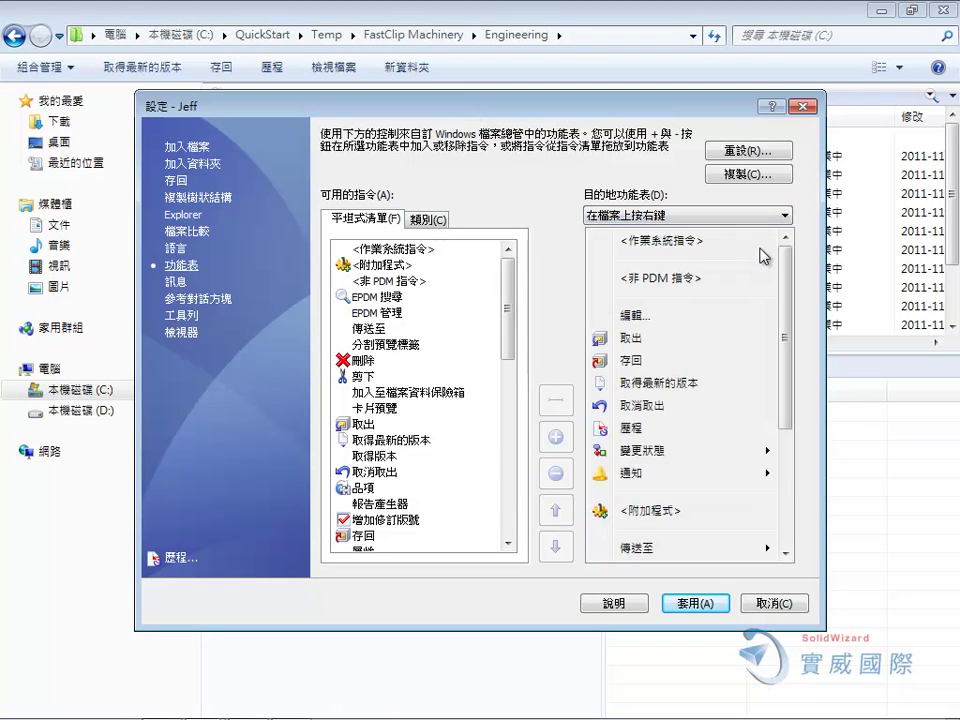
left_click_drag(509, 309, 513, 379)
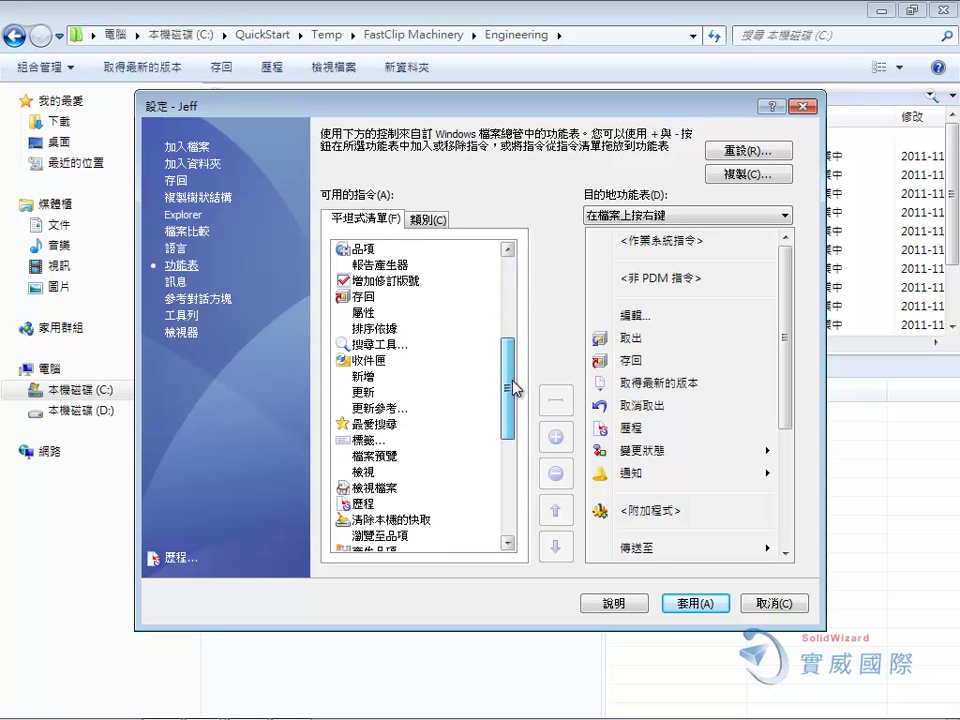
left_click_drag(513, 379, 511, 406)
left_click(422, 472)
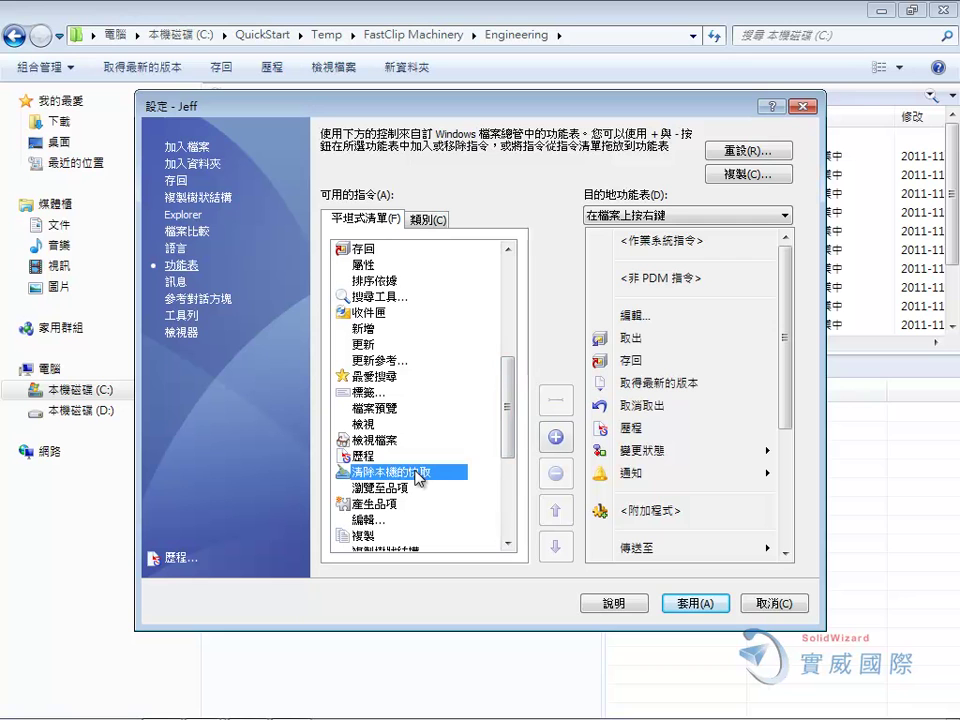
left_click(560, 437)
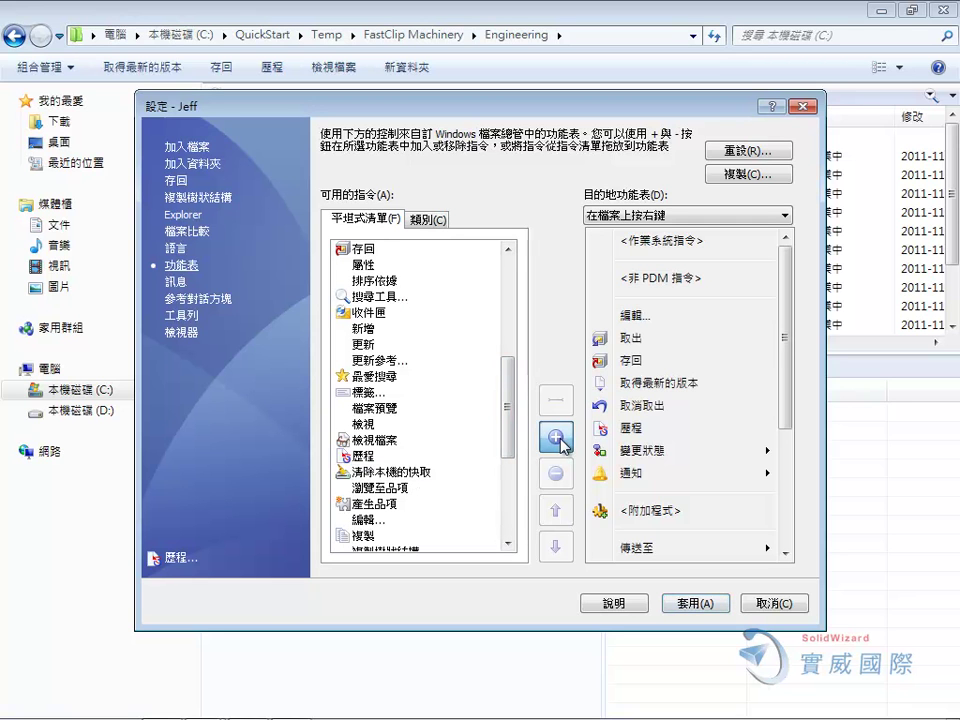
- Move the 清除本機的快取 entry up until it sits just above 刪除
left_click_drag(786, 407, 790, 538)
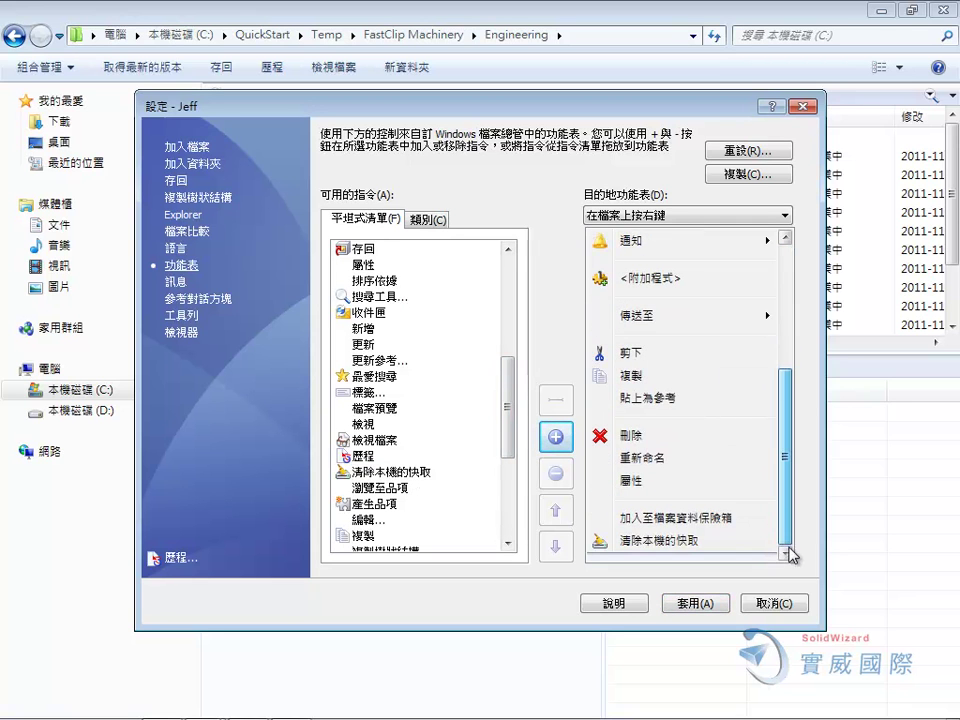
left_click(650, 541)
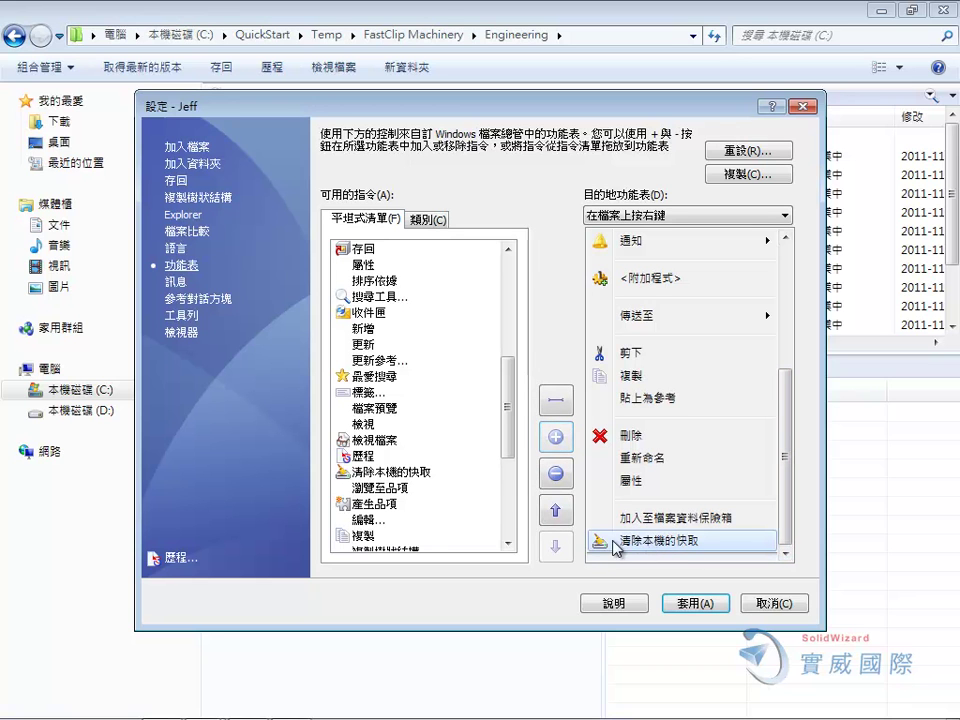
left_click(556, 512)
left_click(556, 512)
left_click(556, 512)
left_click(556, 512)
left_click(556, 512)
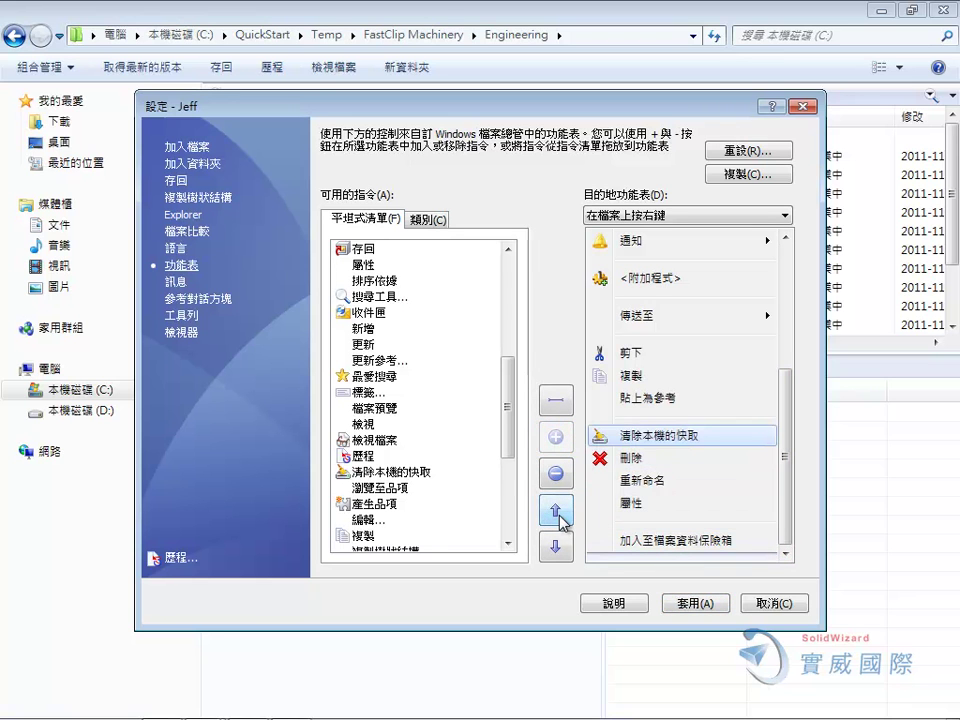
- Review the Explorer settings, including show full user names, and apply them
left_click(194, 218)
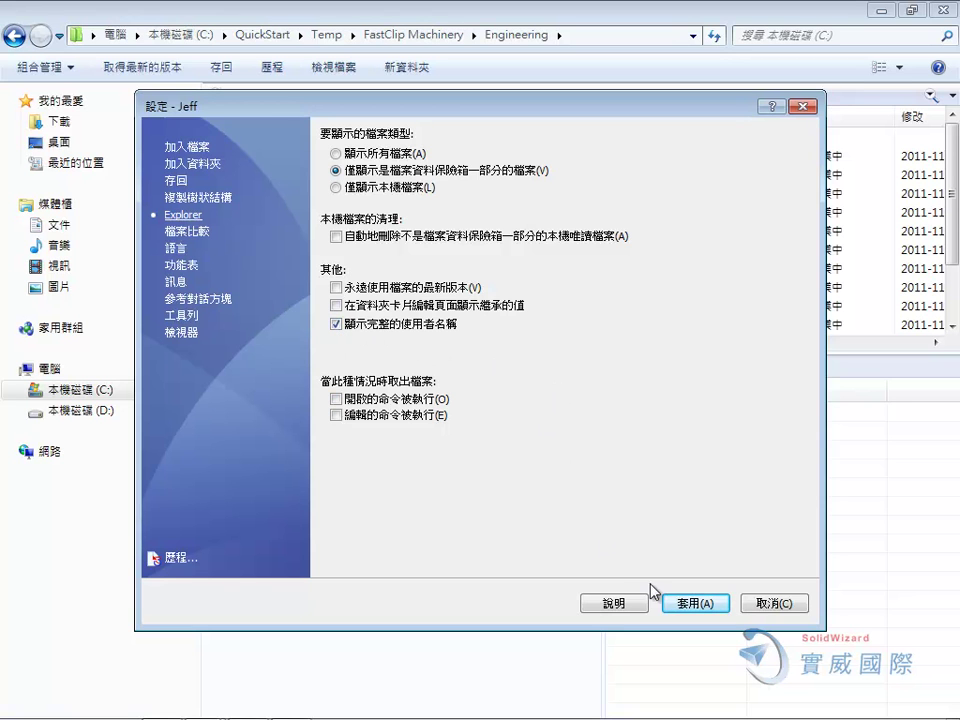
left_click(688, 604)
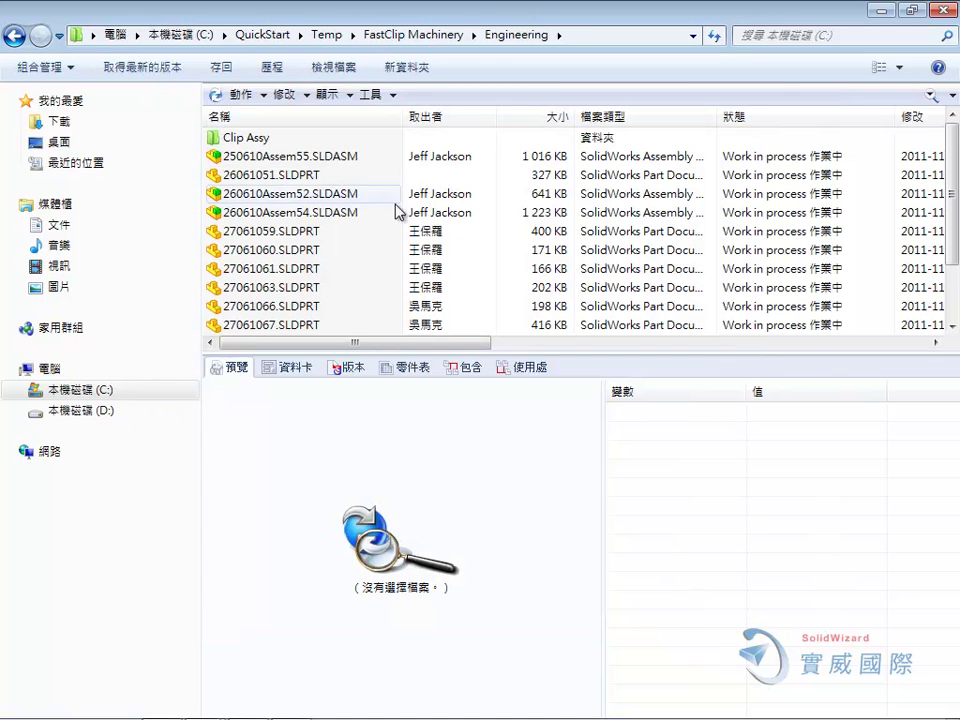
- Clear the local cache of 27061059.SLDPRT, then preview 260610Assem54.SLDASM
right_click(314, 230)
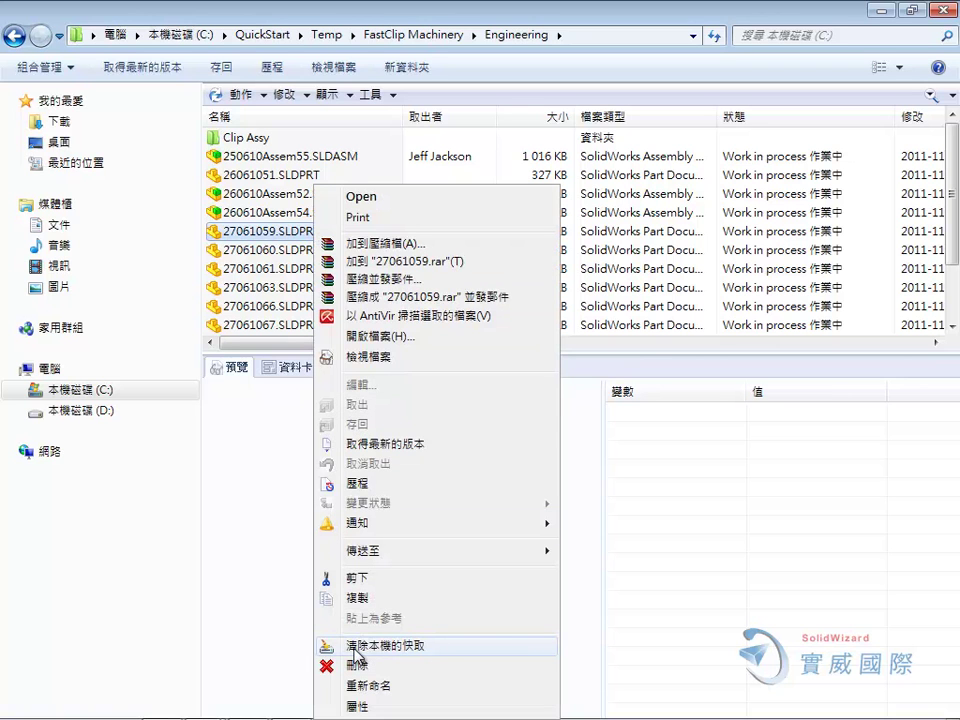
left_click(634, 304)
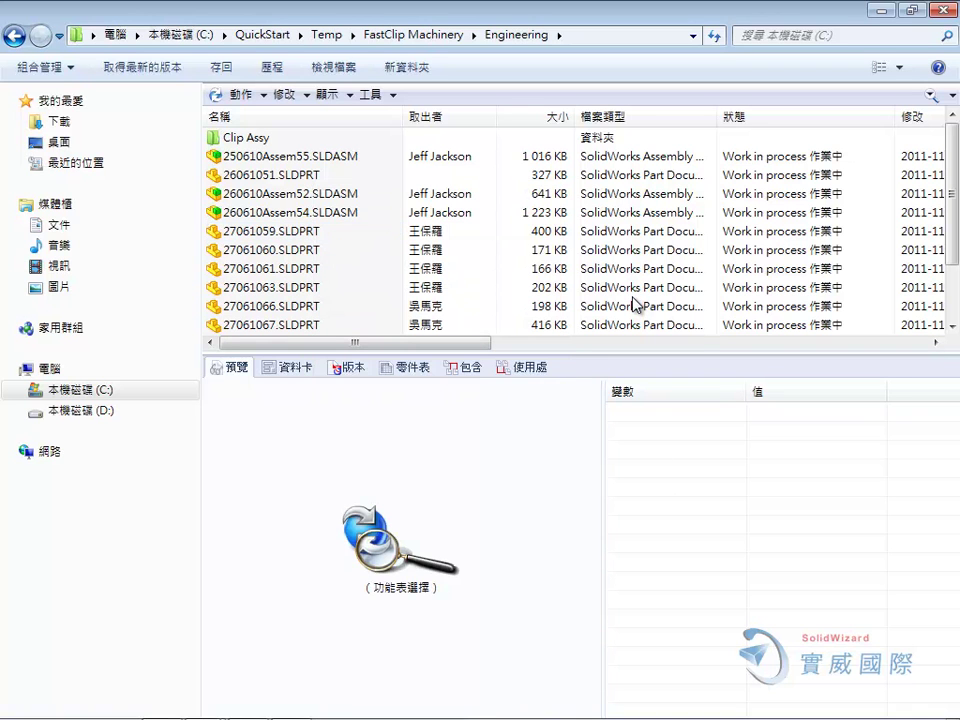
left_click(313, 213)
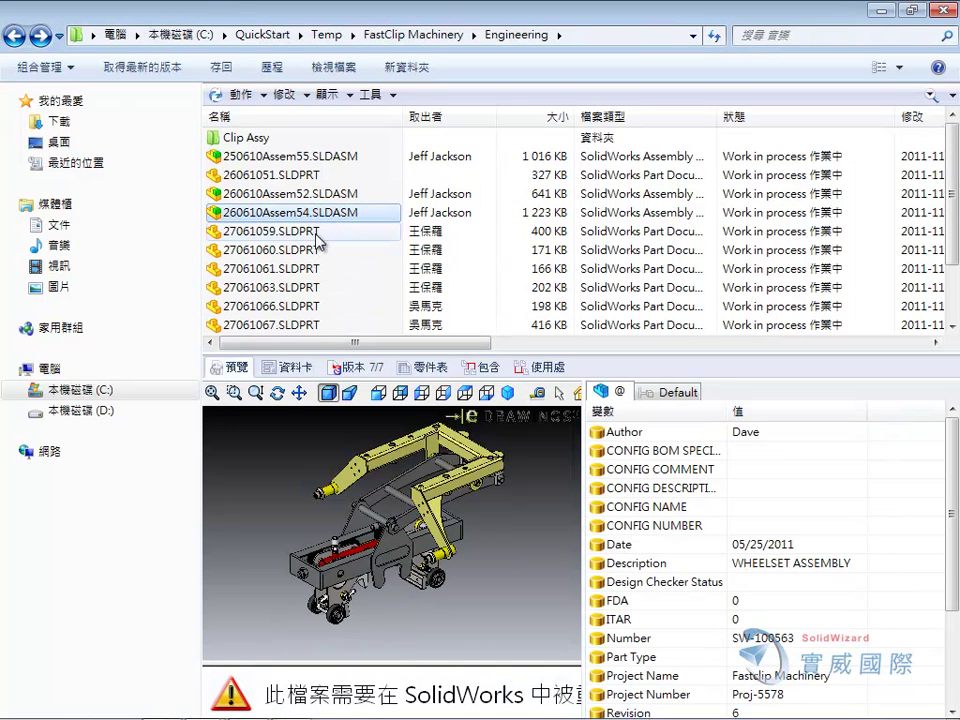
- Show where 260610Assem54.SLDASM is used, keeping the latest version 7
left_click(549, 369)
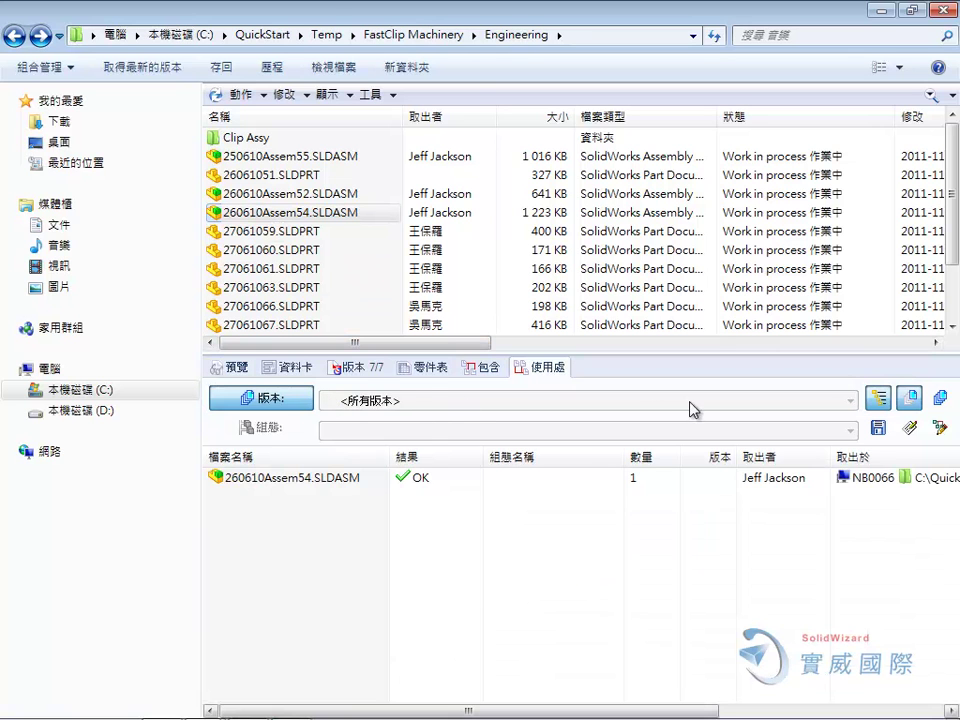
left_click(304, 398)
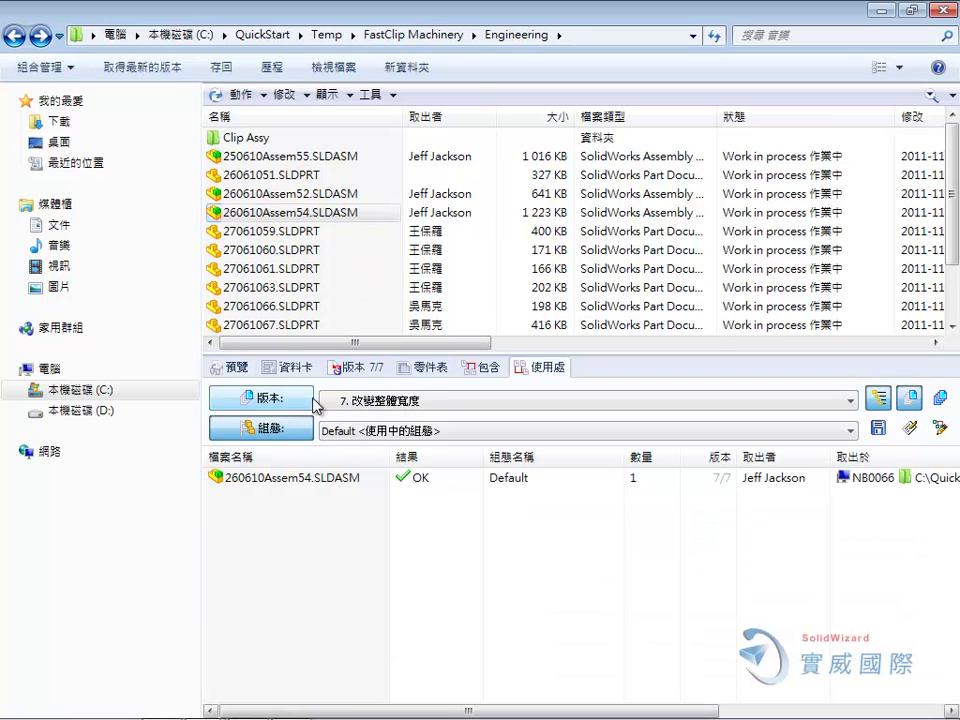
left_click(846, 404)
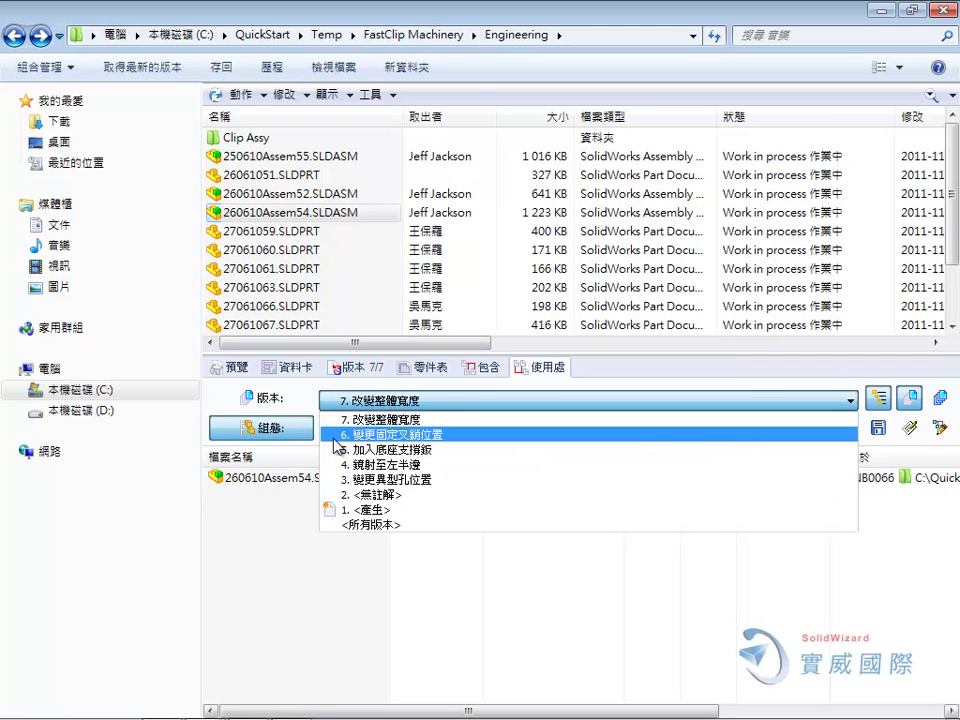
left_click(294, 431)
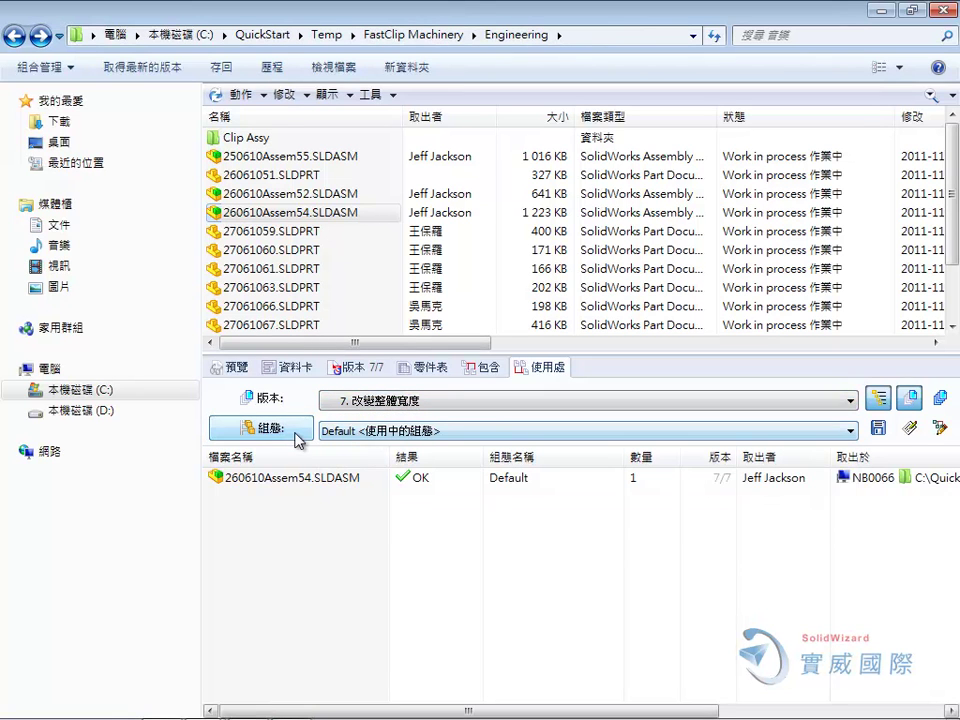
- Check where-used for parts 27061061, 27061063, 27061066, then view 260610Assem52's bill of materials
left_click(293, 268)
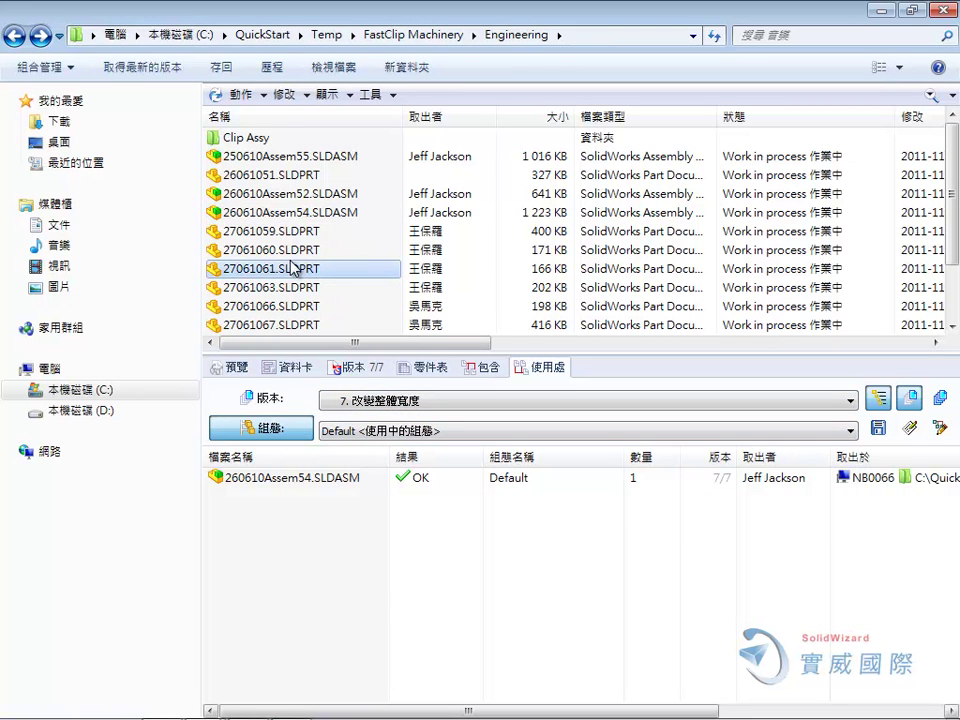
left_click(293, 288)
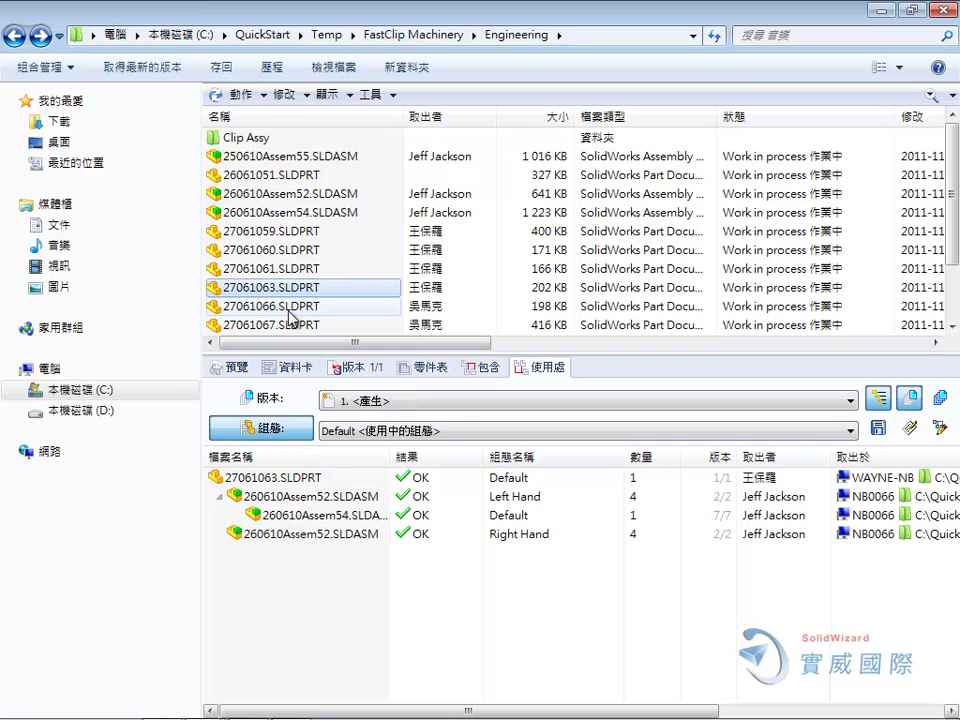
left_click(290, 306)
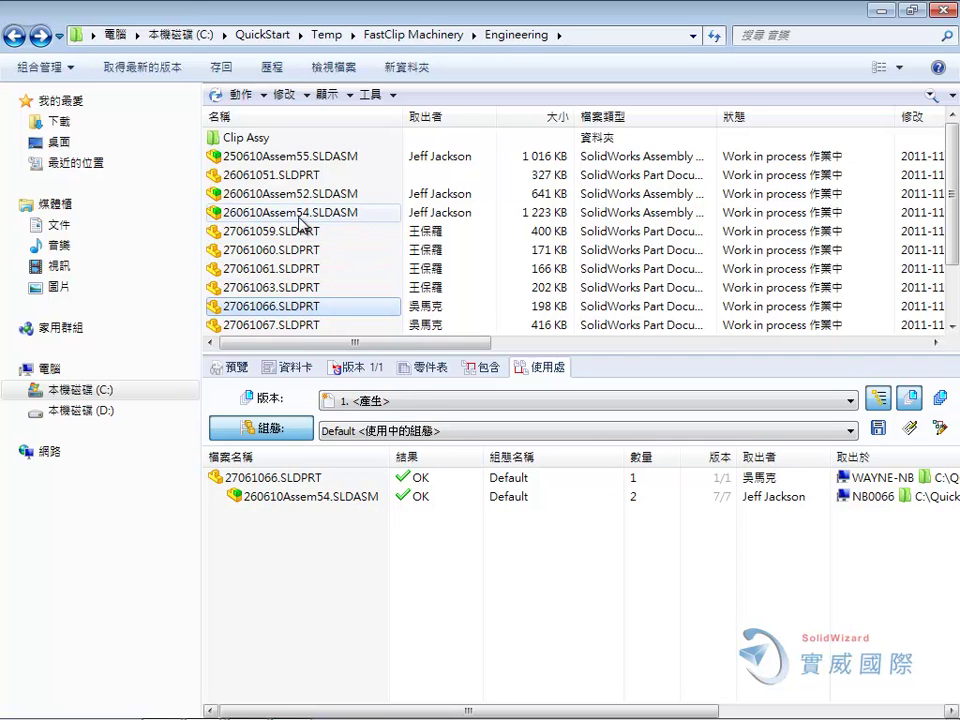
left_click(299, 214)
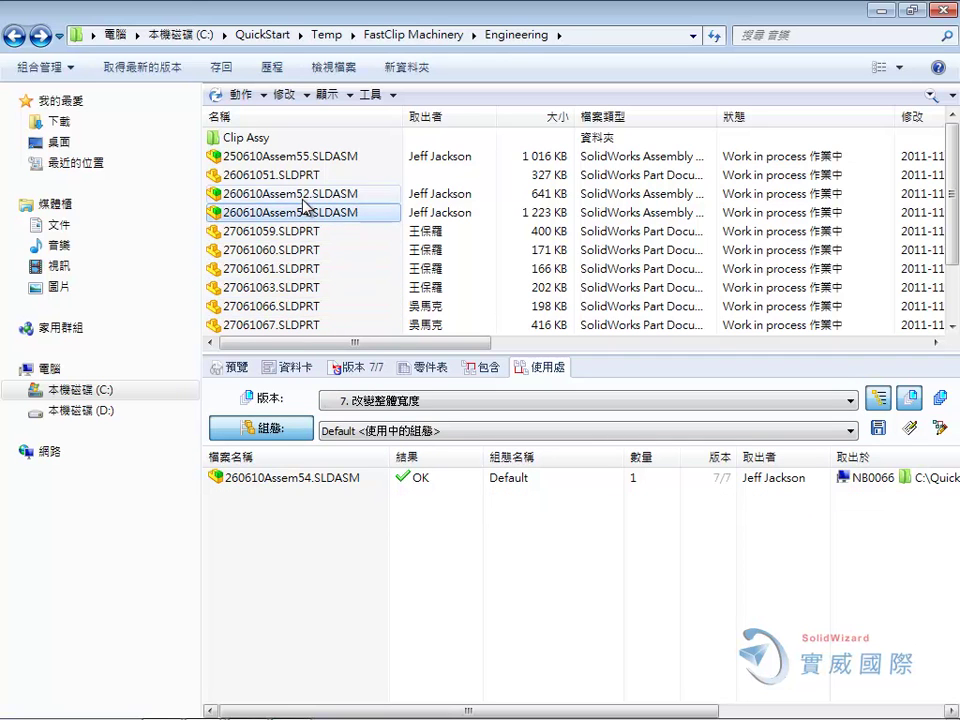
left_click(304, 199)
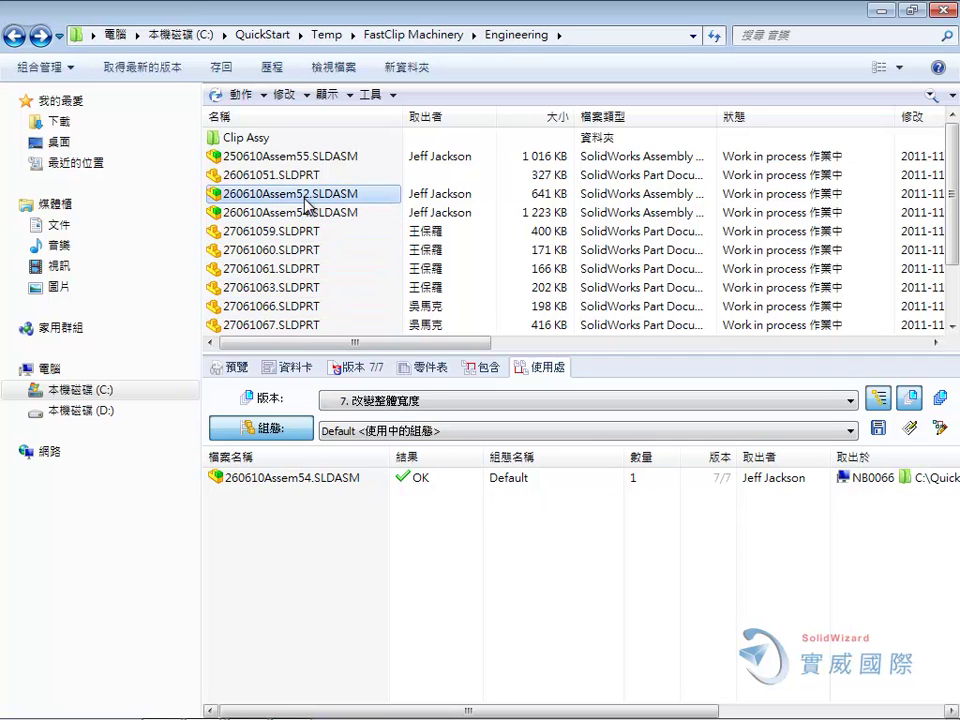
left_click(428, 366)
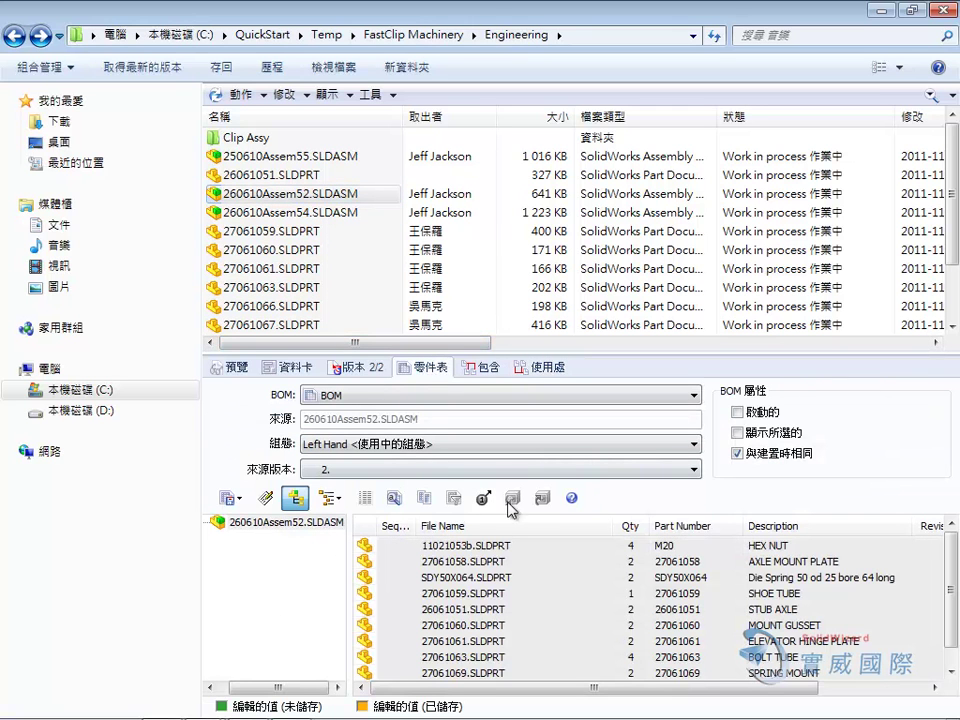
- Export the Left Hand BOM as CSV file 260610Assem52.SLDASM.2.BOM, including the level column
left_click(243, 504)
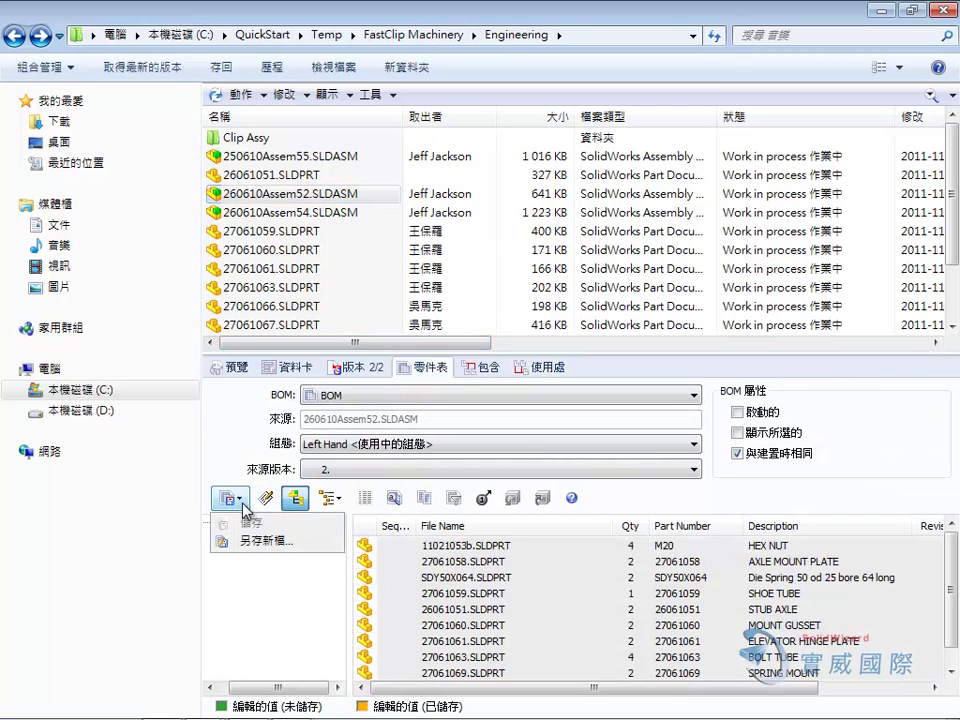
left_click(258, 540)
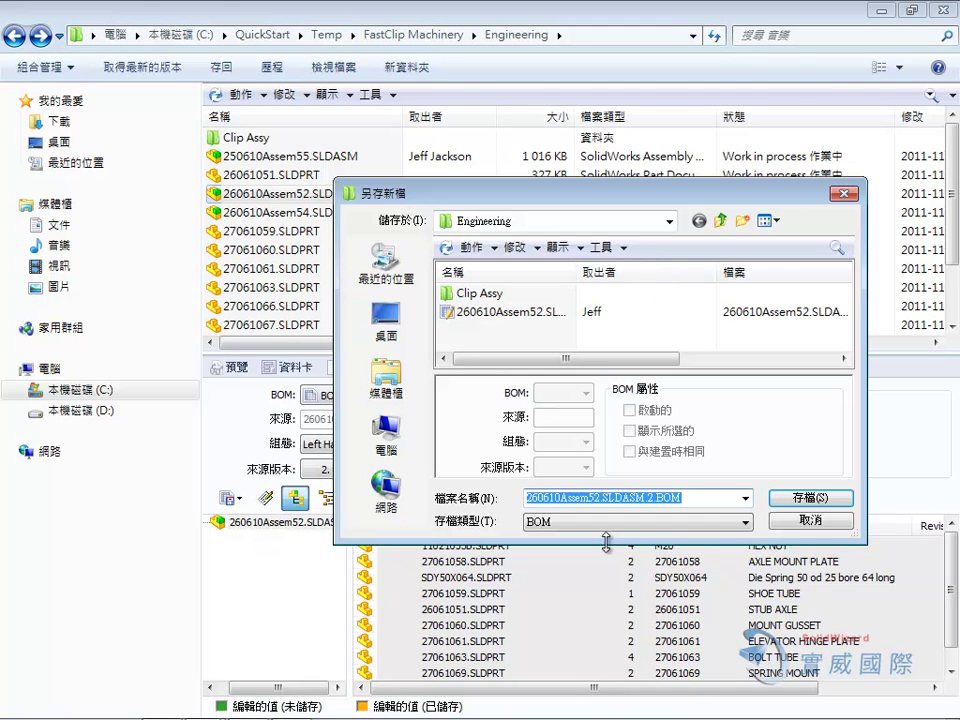
left_click(713, 521)
left_click(662, 545)
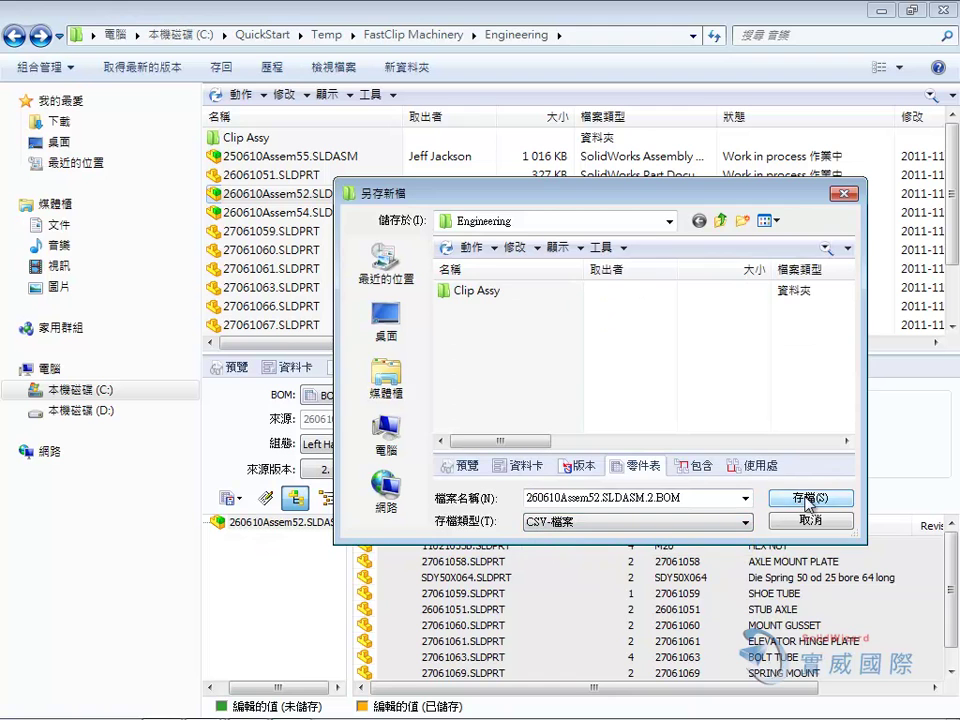
left_click(806, 497)
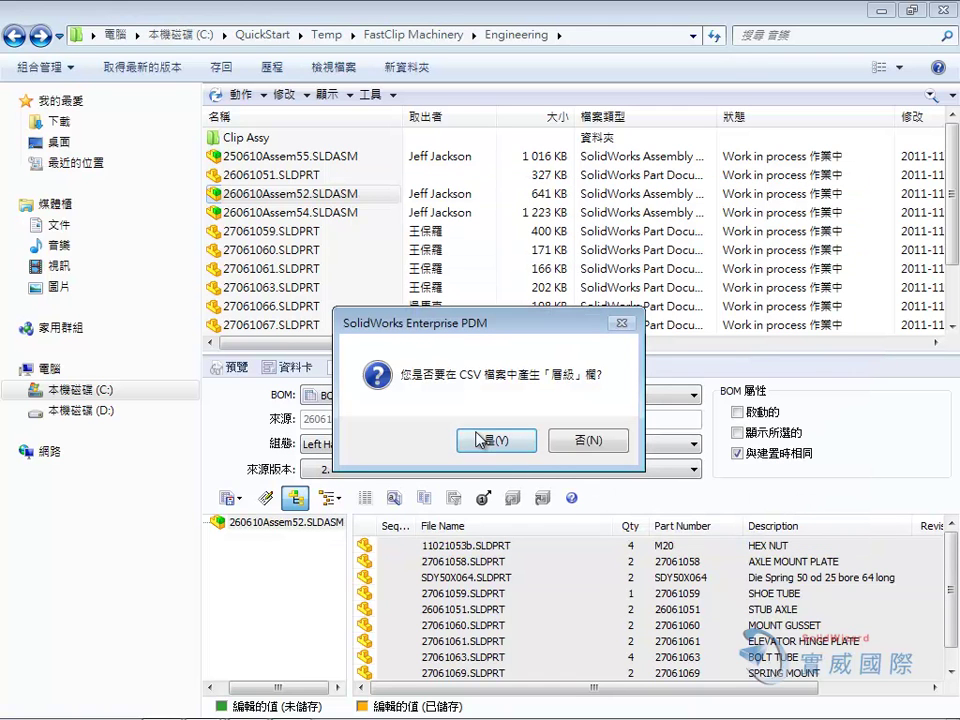
left_click(495, 440)
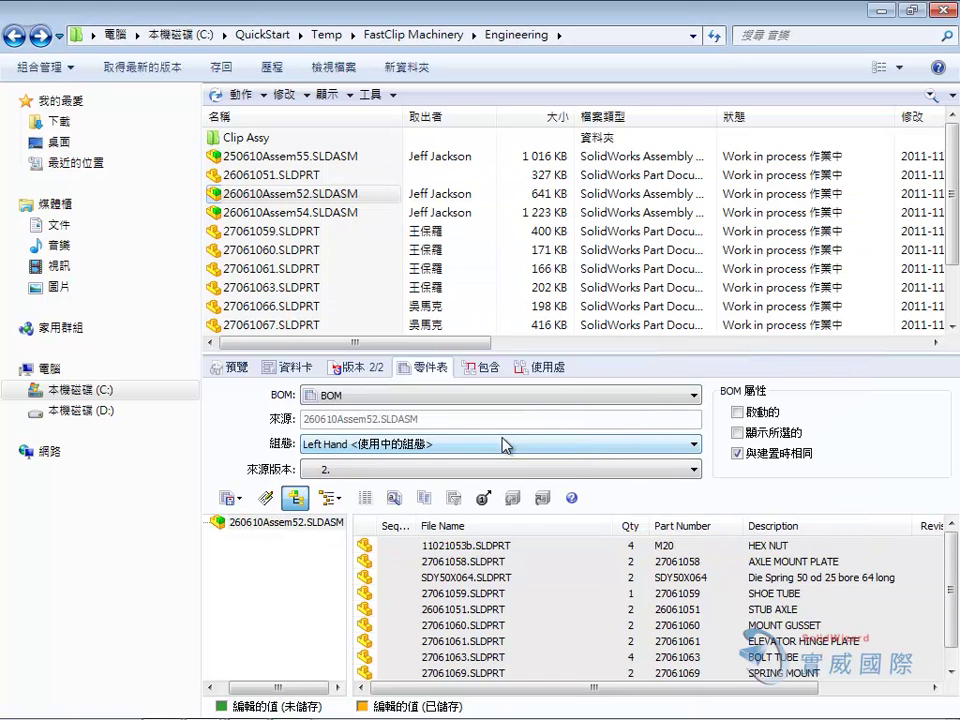
- List the contained components, browse to 27061058.SLDPRT in Clip Assy, then return to Engineering
left_click(488, 368)
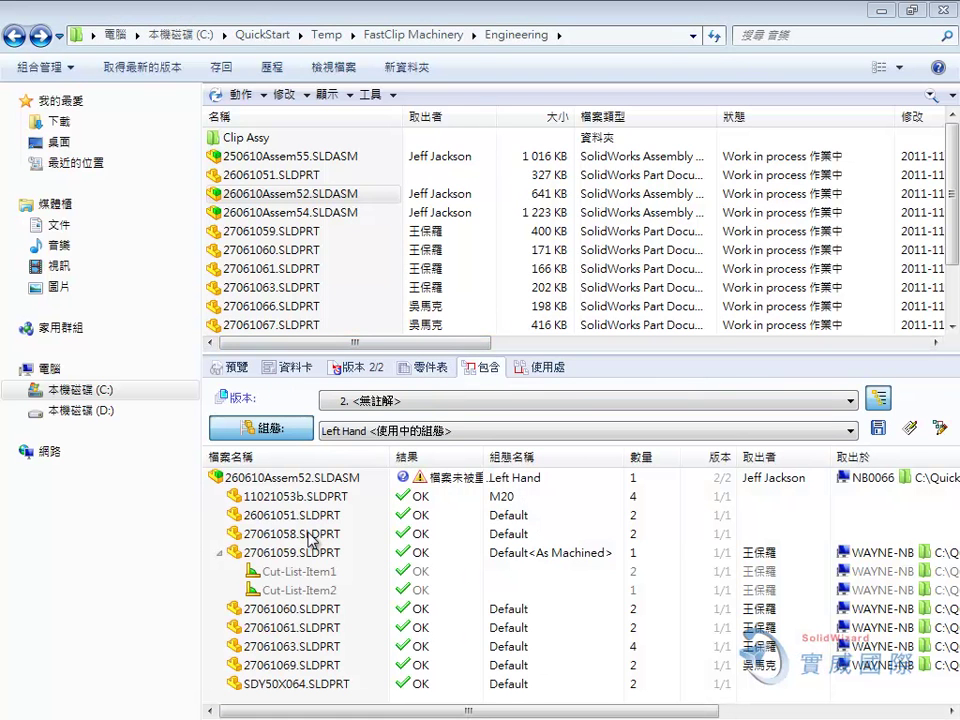
right_click(309, 531)
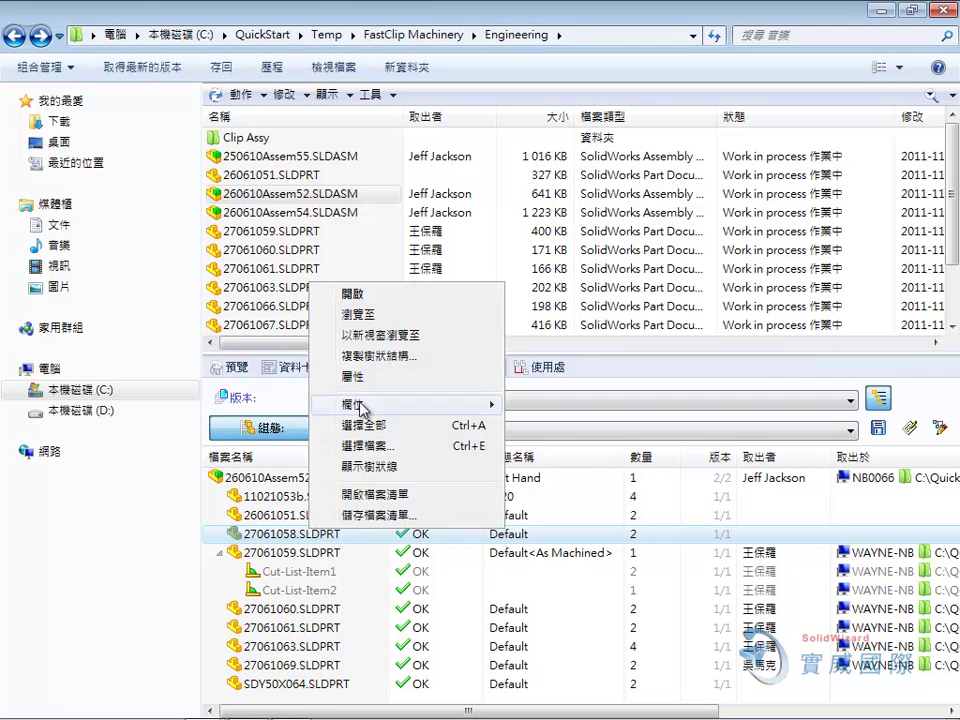
left_click(380, 315)
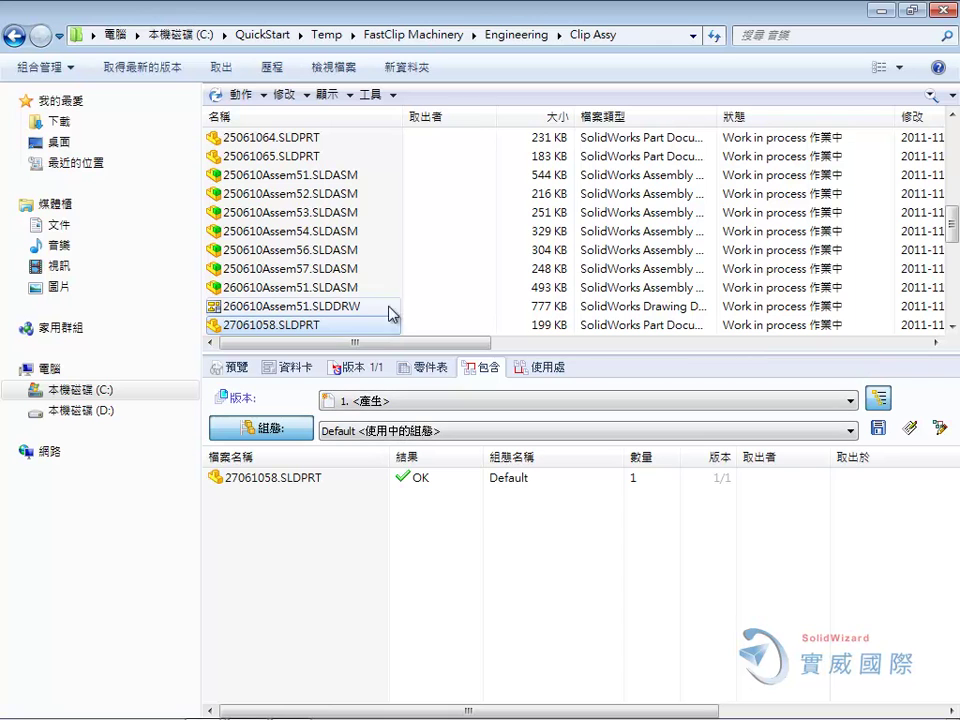
left_click(522, 36)
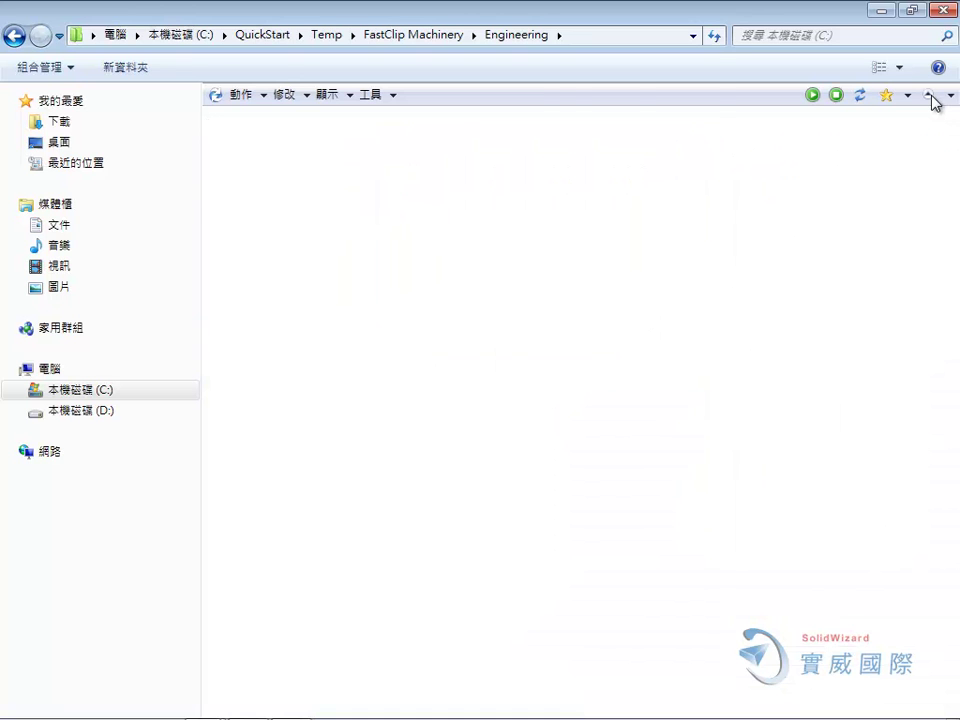
- Run a vault search for files with 'wheel' in their Description
left_click(929, 95)
left_click(406, 199)
type("wheel")
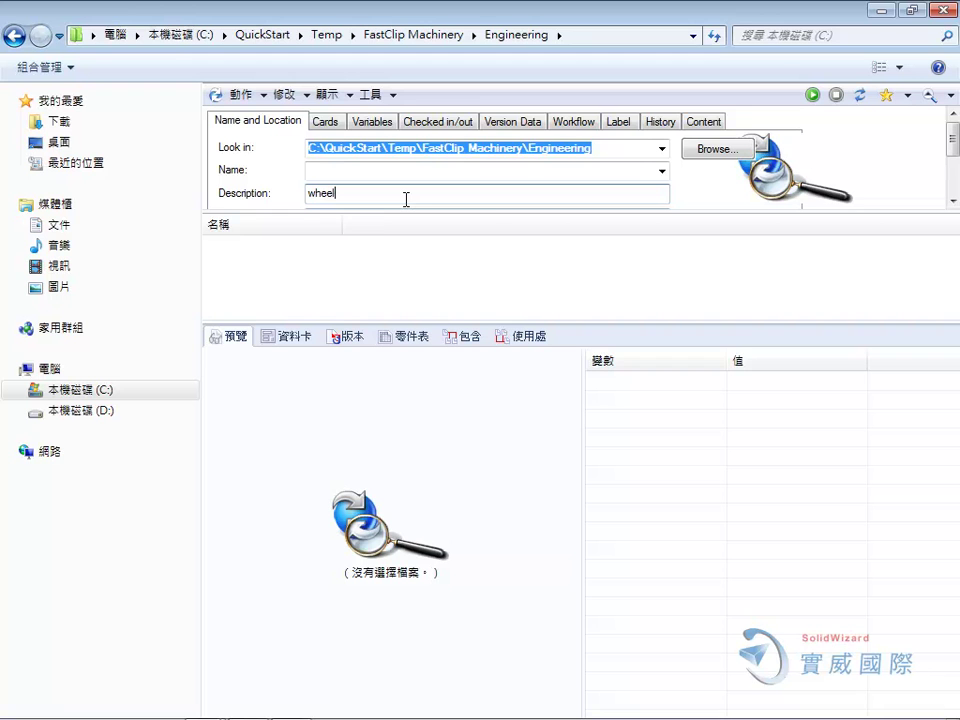
key("Return")
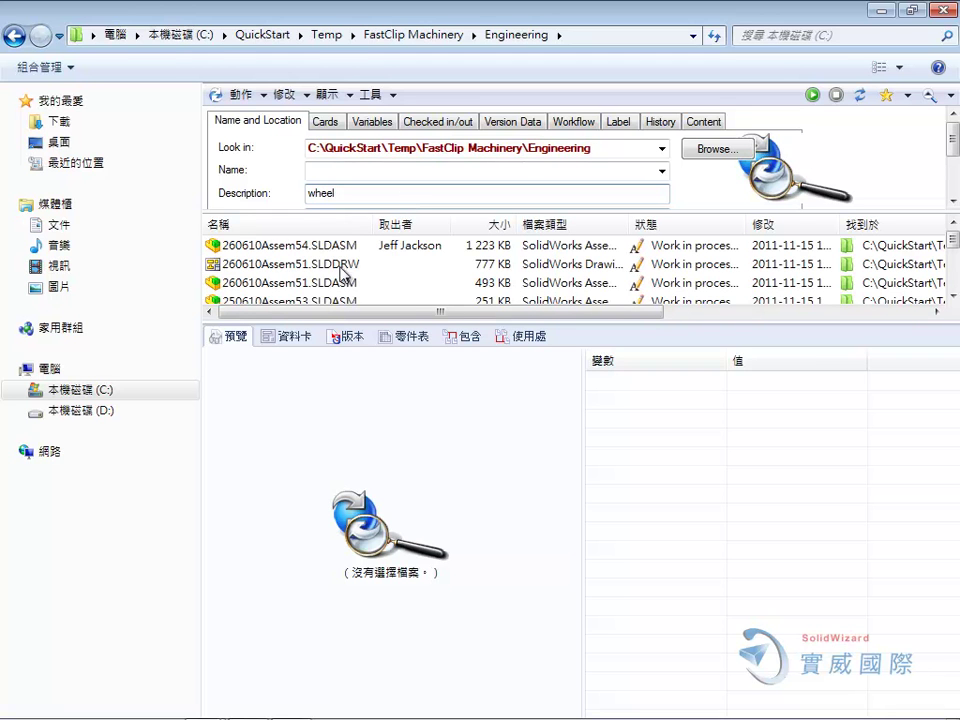
- Preview the wheel results 260610Assem51, 250610Assem53 and 25061059.SLDPRT, then switch to SolidWorks
left_click(335, 265)
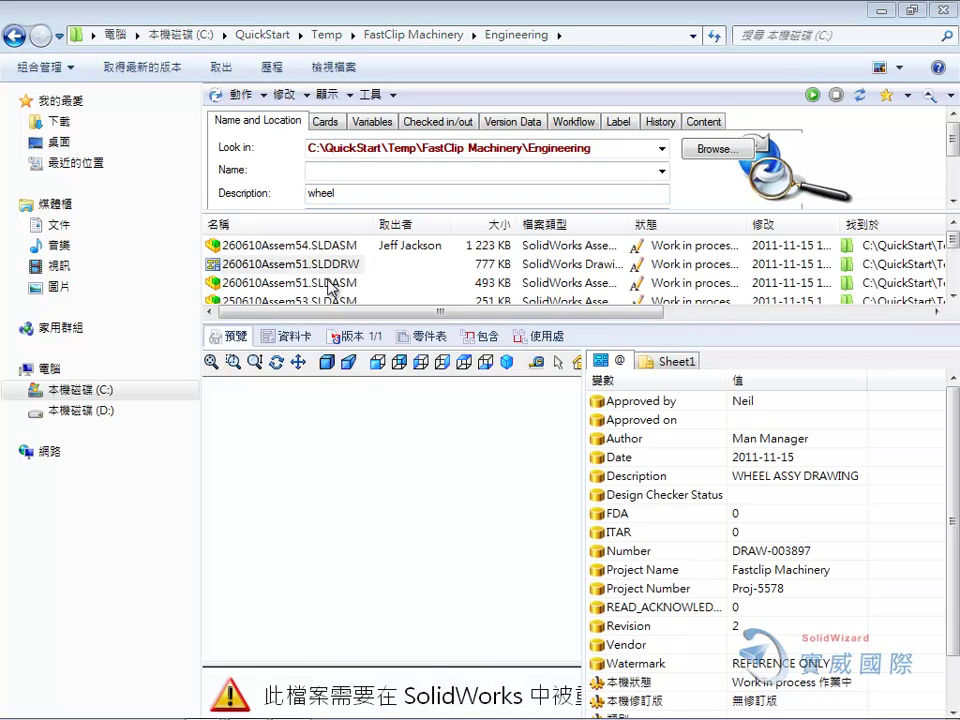
left_click(330, 284)
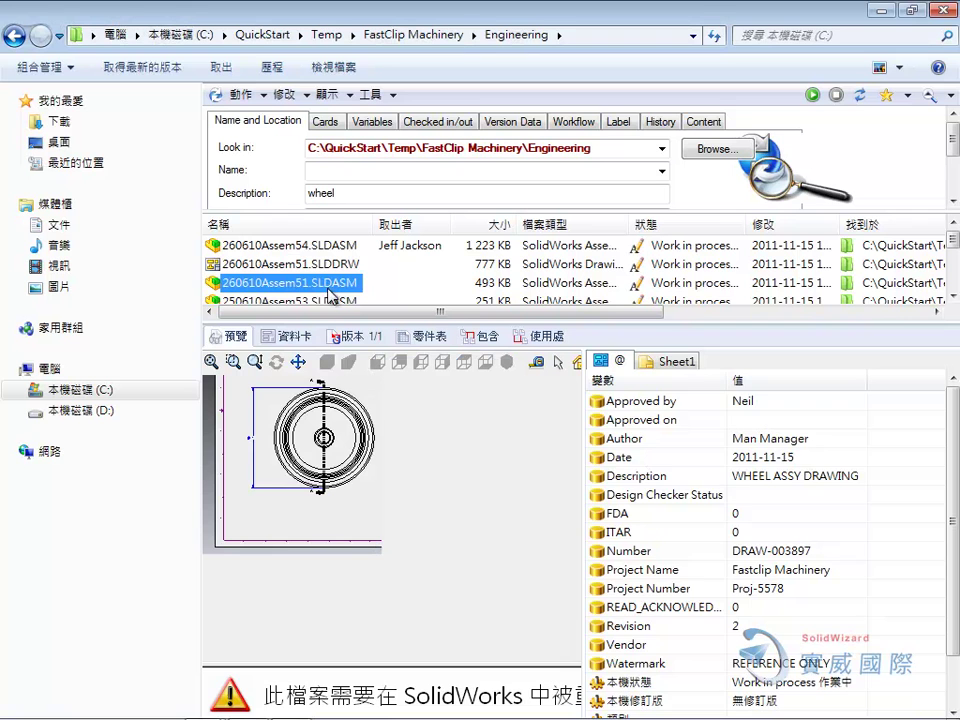
left_click(340, 301)
left_click(305, 285)
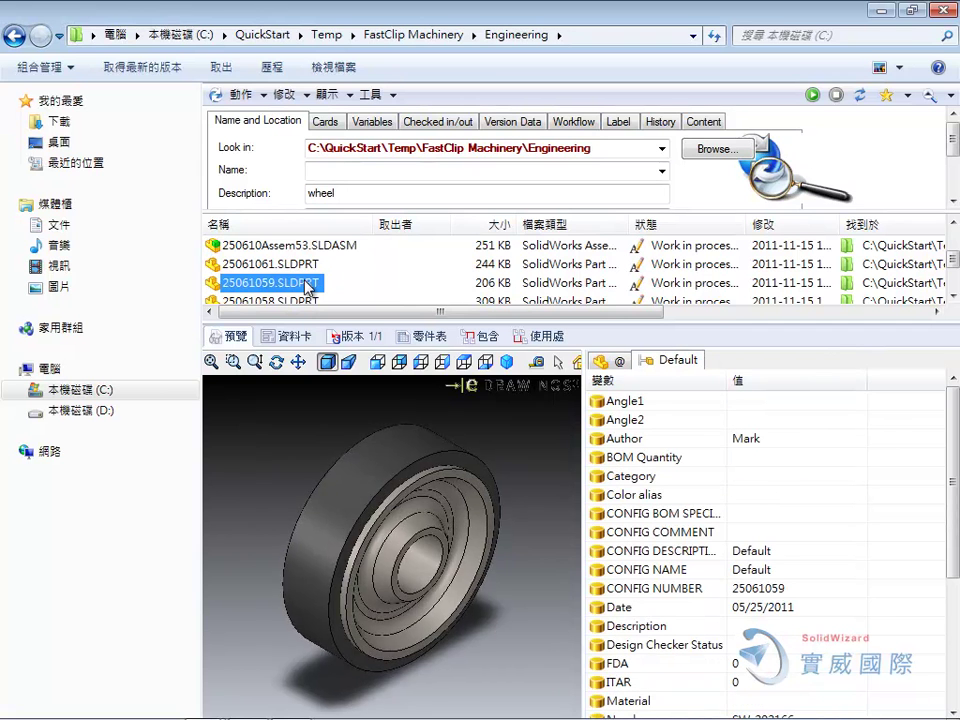
left_click(248, 708)
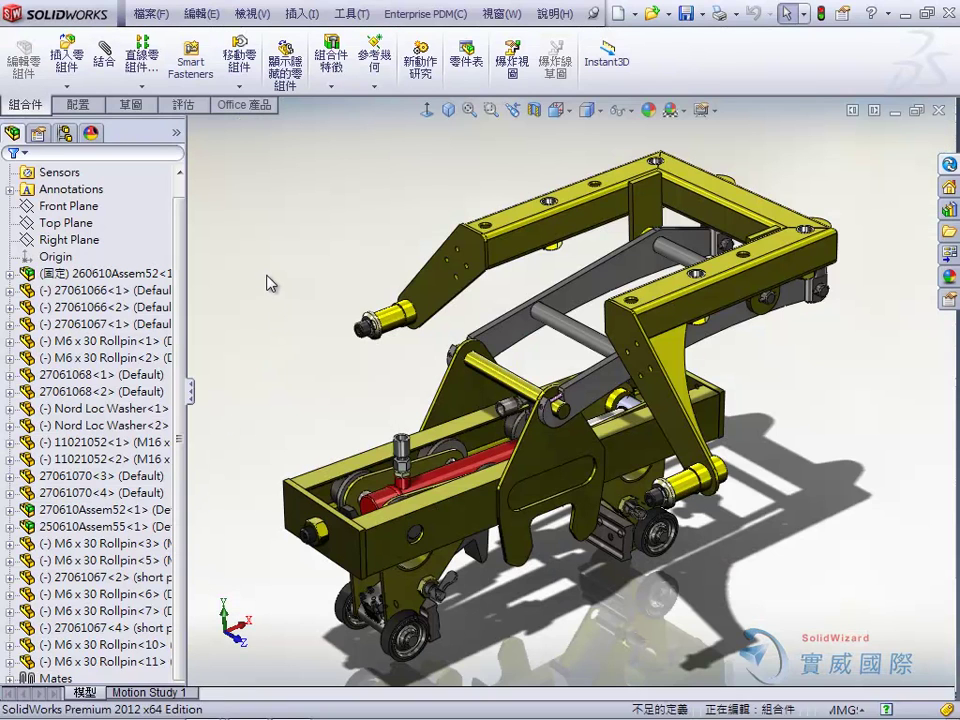
- Start Insert Components and search the vault for components described as 'wheel'
middle_click_drag(268, 279, 281, 273)
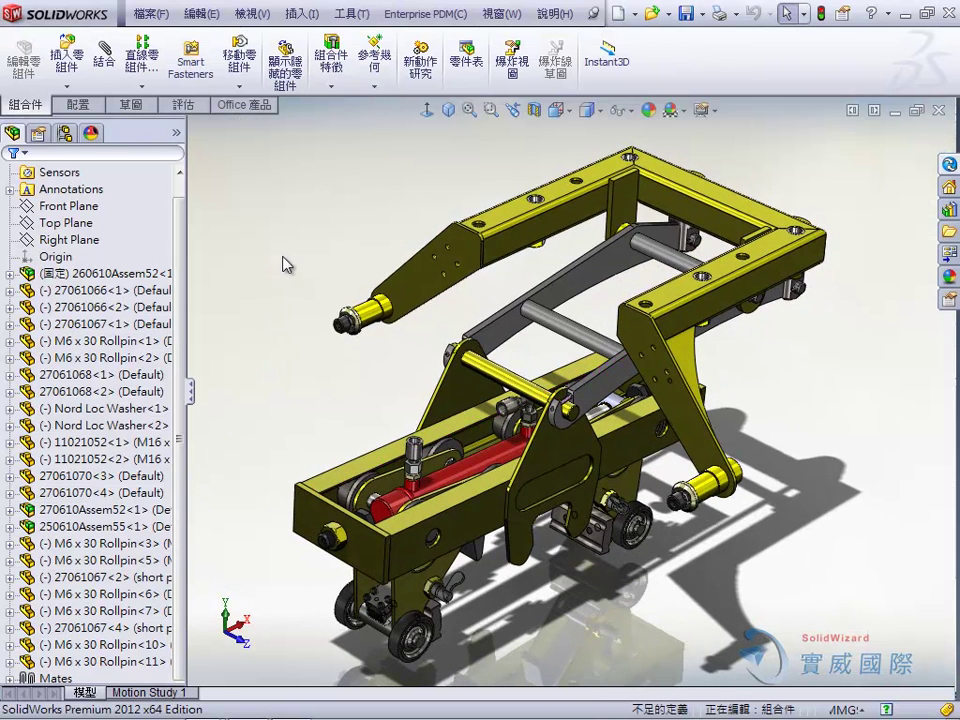
left_click(67, 55)
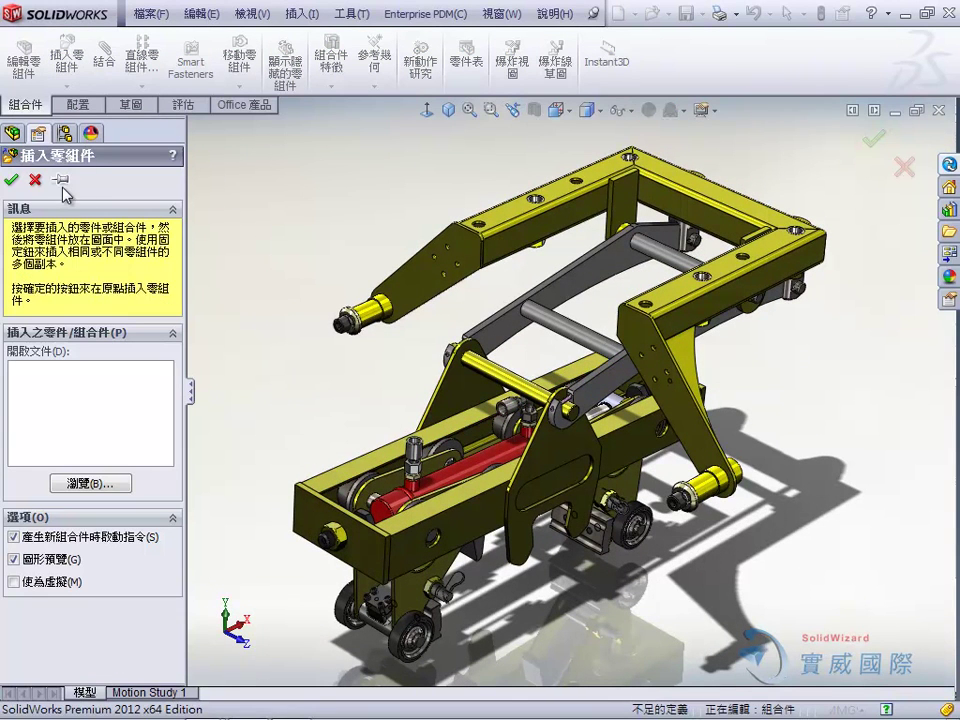
left_click(92, 484)
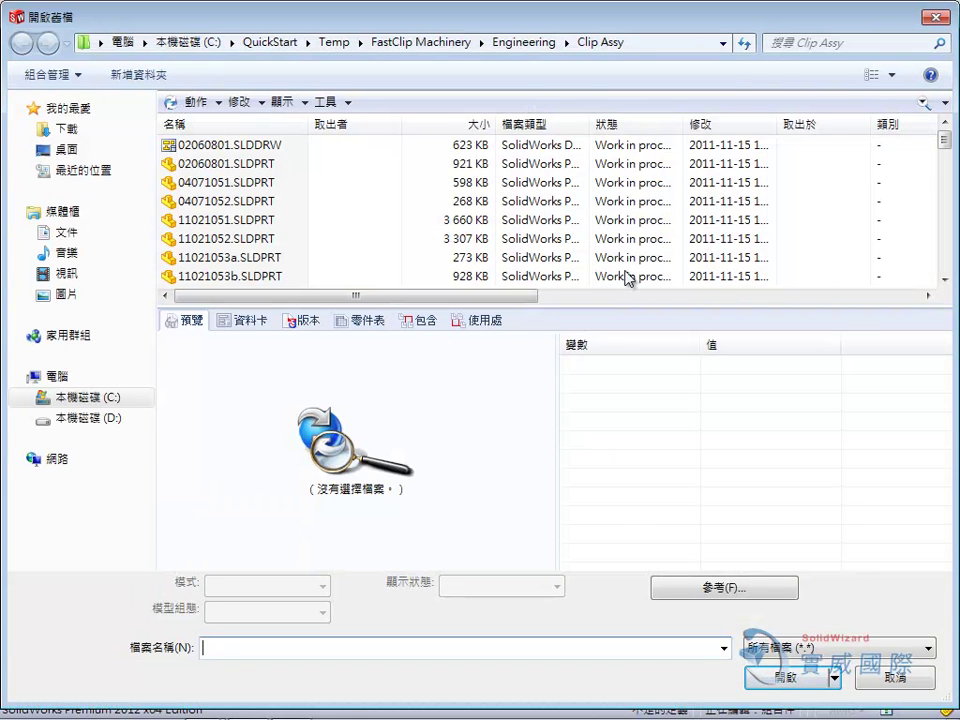
left_click(921, 105)
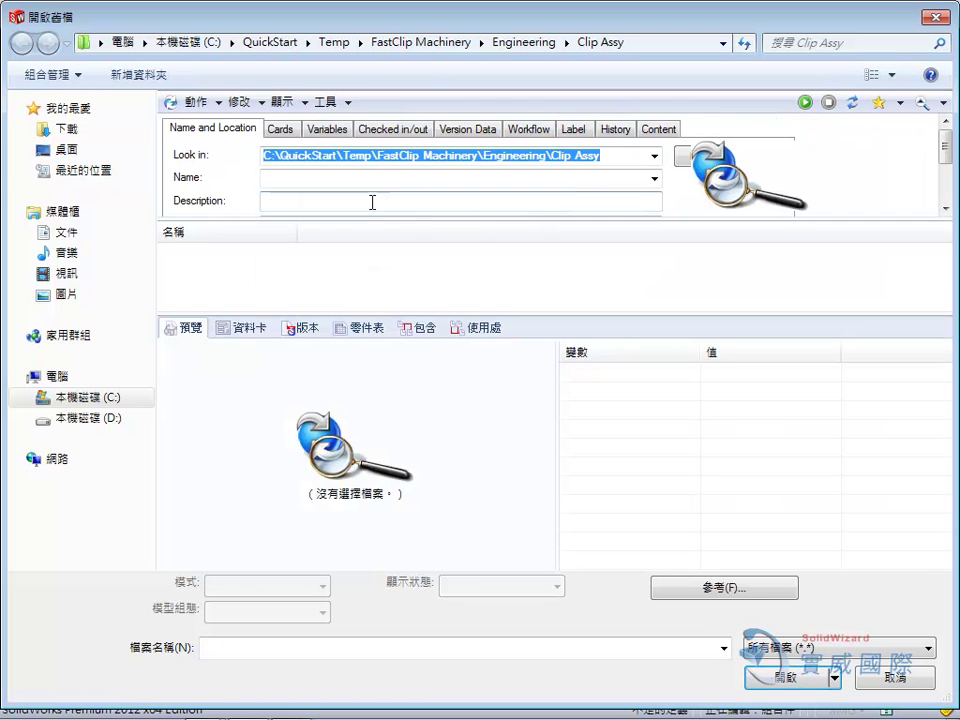
left_click(372, 202)
type("wheel")
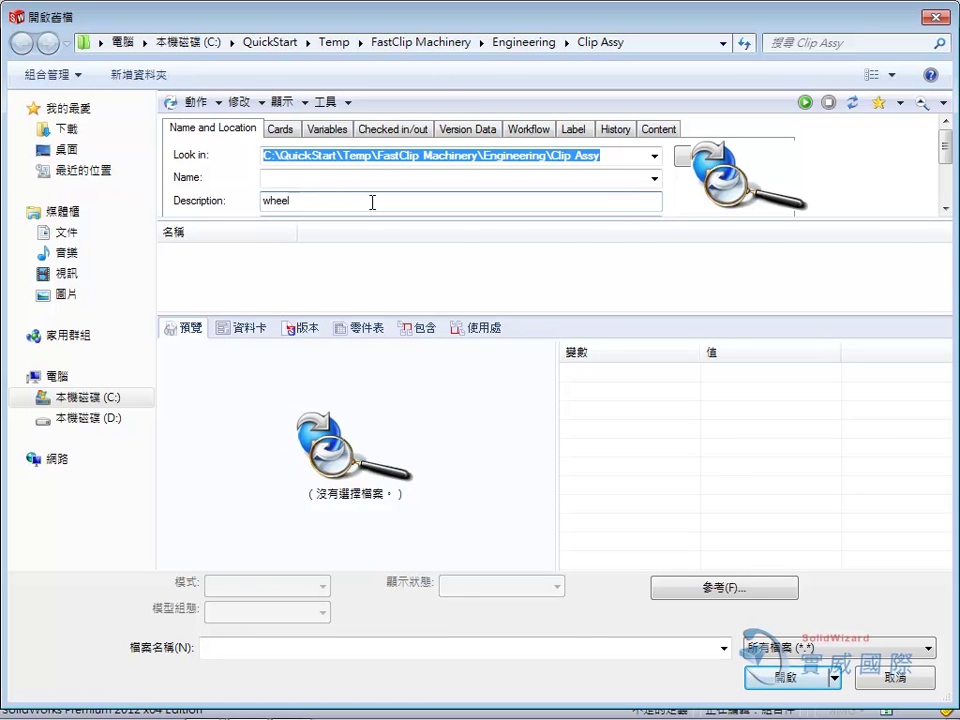
key("Return")
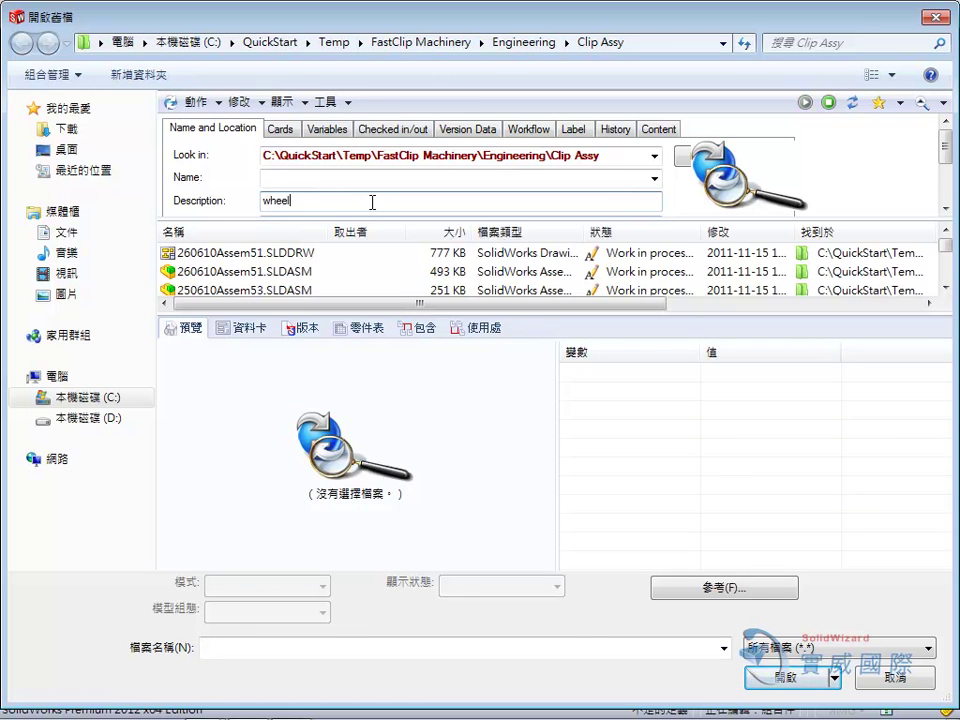
- Open 260610Assem51.SLDASM in its Large Wheel configuration for insertion
left_click(270, 272)
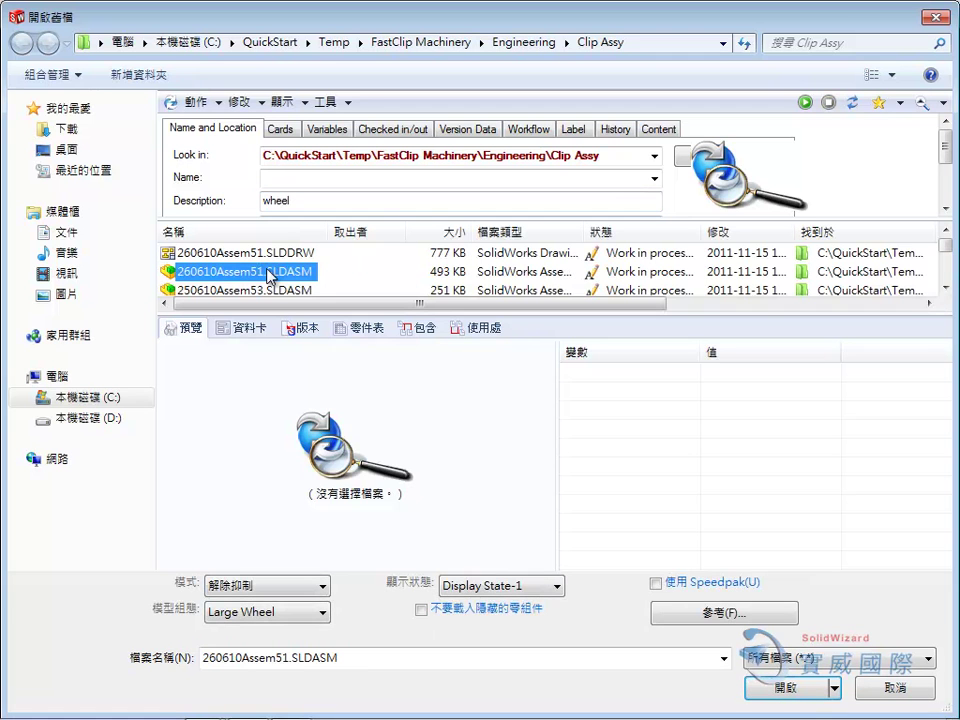
left_click(266, 287)
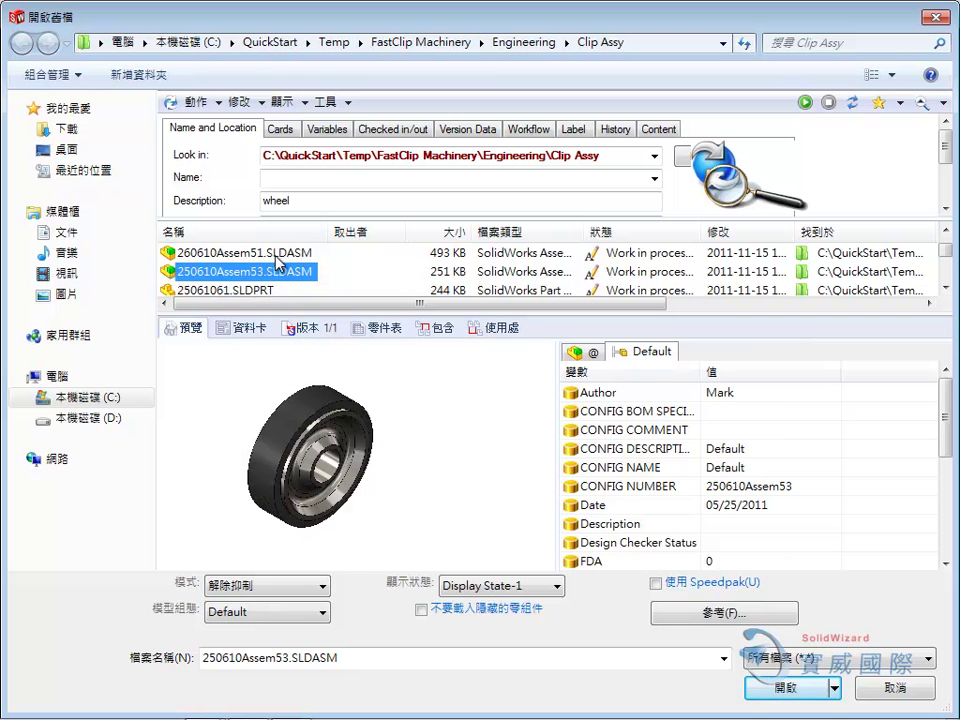
left_click(276, 255)
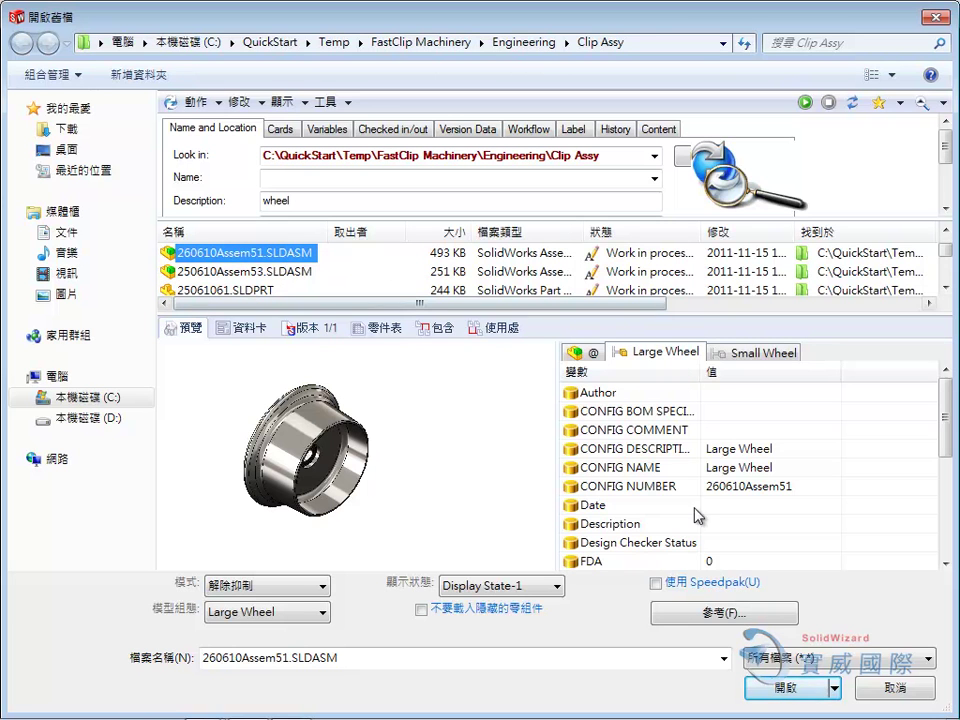
left_click(782, 690)
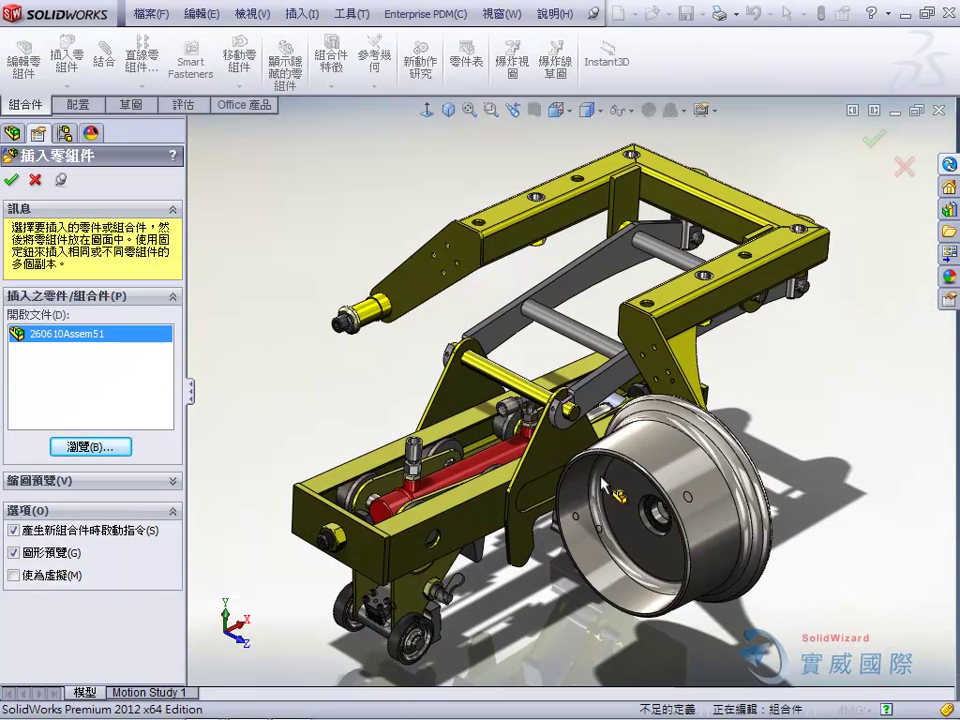
- Place two 260610Assem51 large wheels on either side of the frame and orbit to check them
left_click(373, 354)
mouse_move(374, 354)
left_mouse_down()
mouse_move(354, 337)
mouse_move(370, 330)
mouse_move(165, 190)
left_mouse_up()
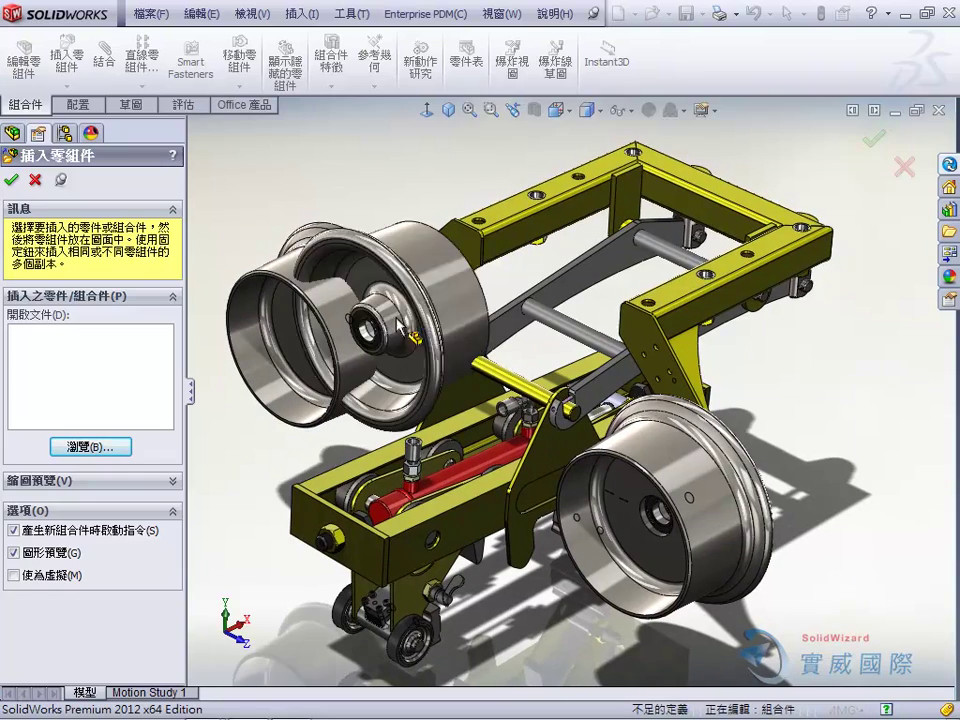
key("Escape")
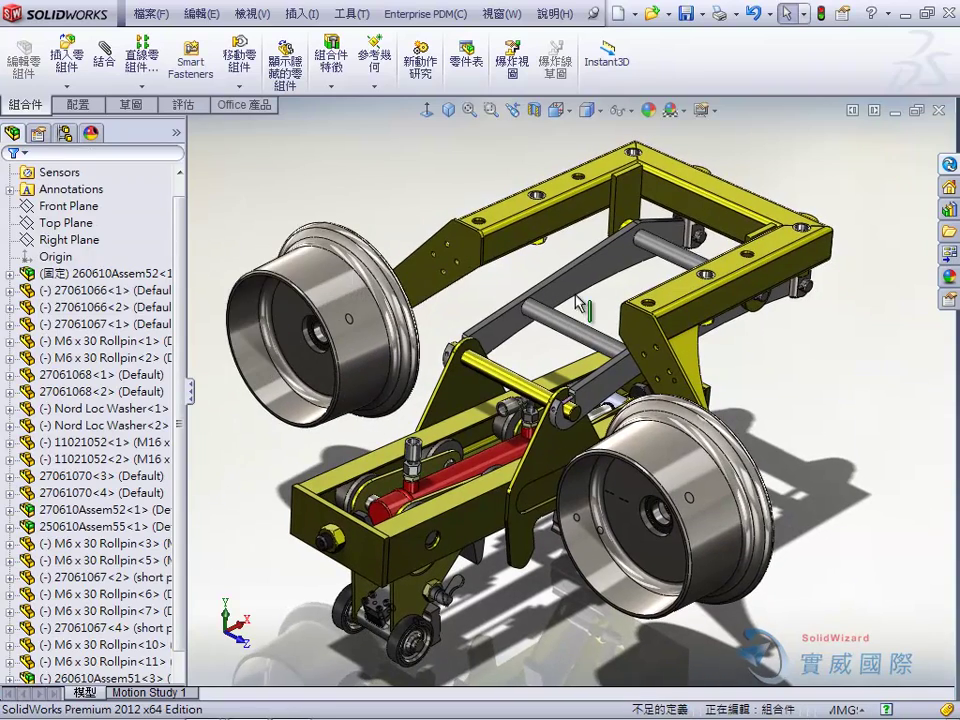
mouse_move(402, 269)
middle_mouse_down()
mouse_move(535, 302)
mouse_move(553, 360)
middle_mouse_up()
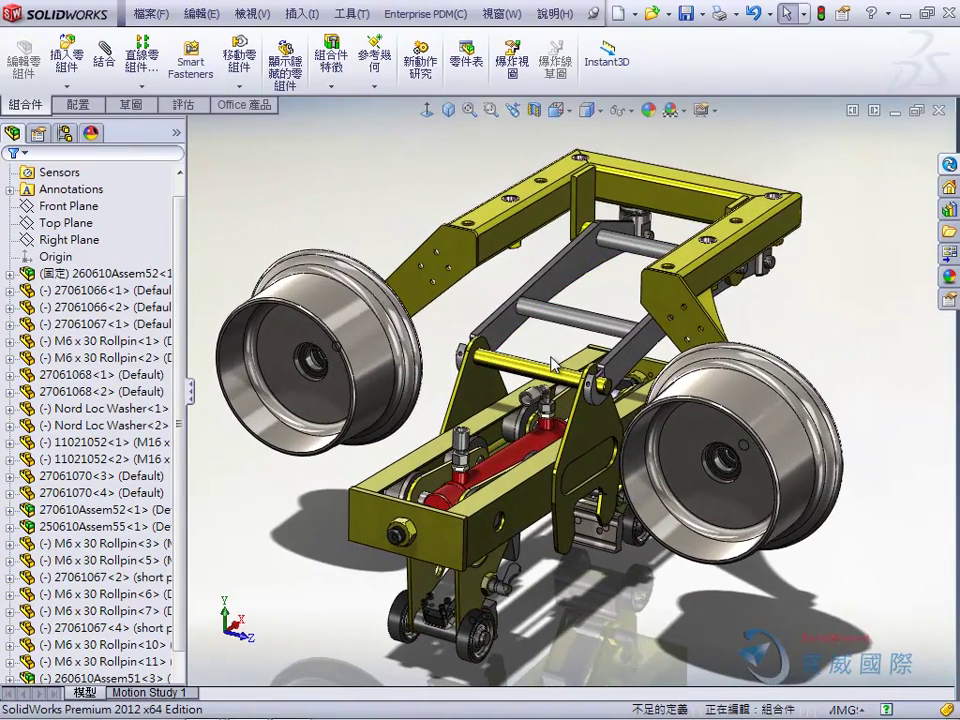